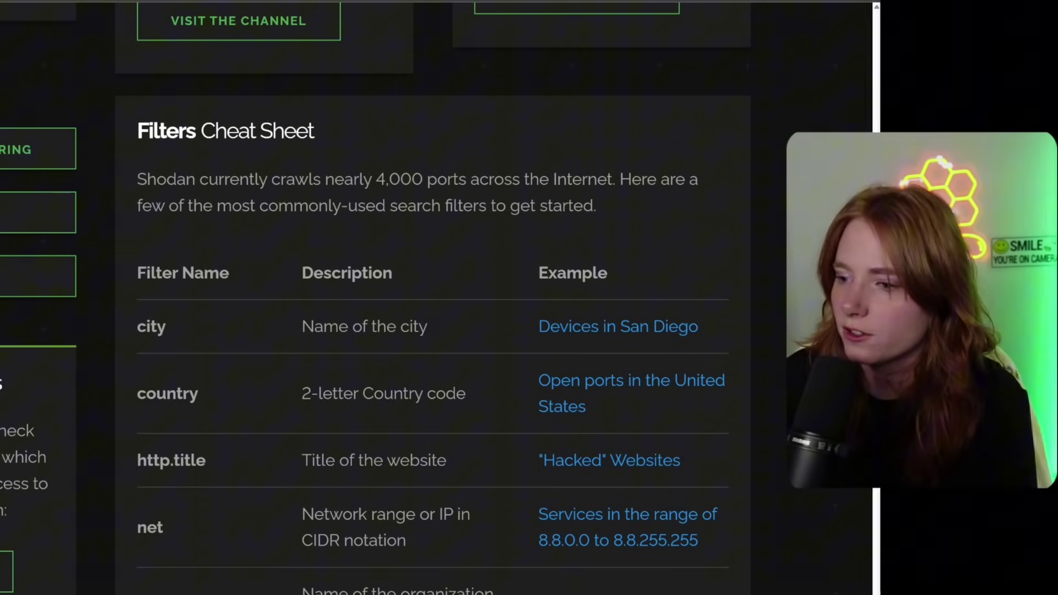
- Search Shodan for apache and scroll through its 18,510,748 results
scroll(435, 297, down, 2)
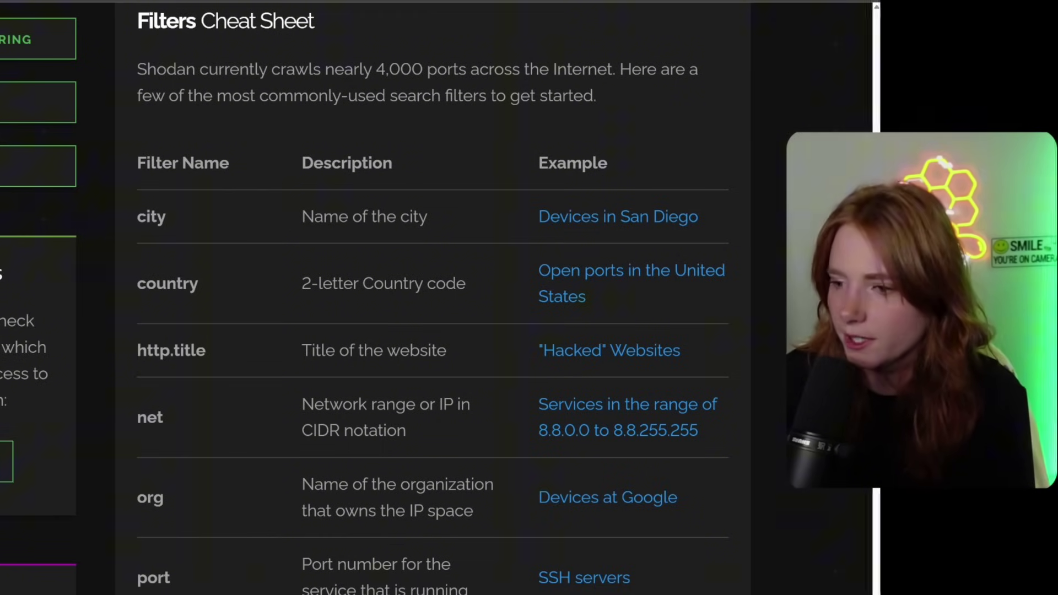
scroll(435, 298, down, 2)
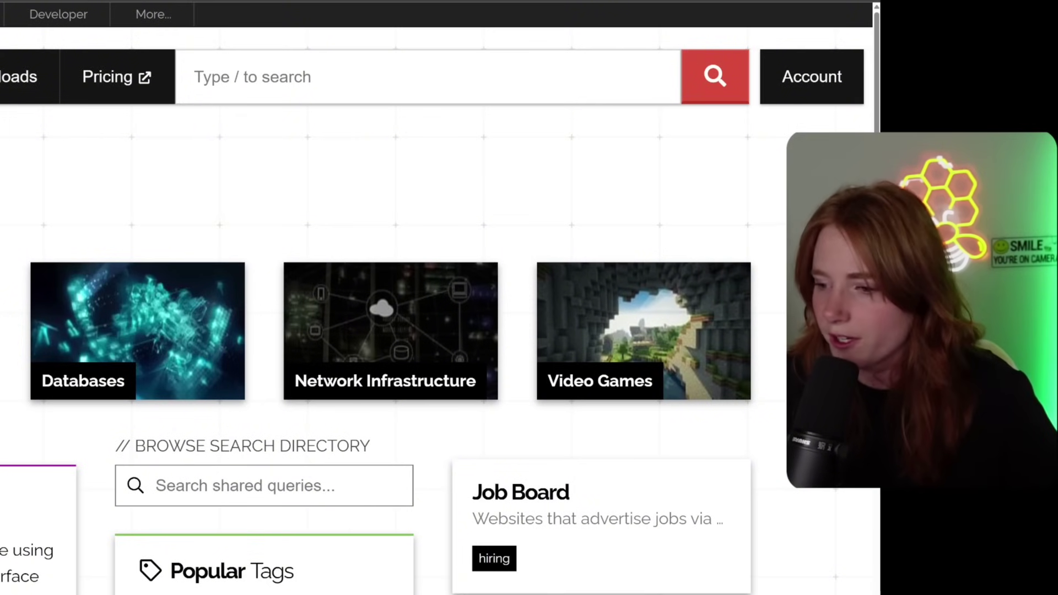
scroll(441, 297, down, 6)
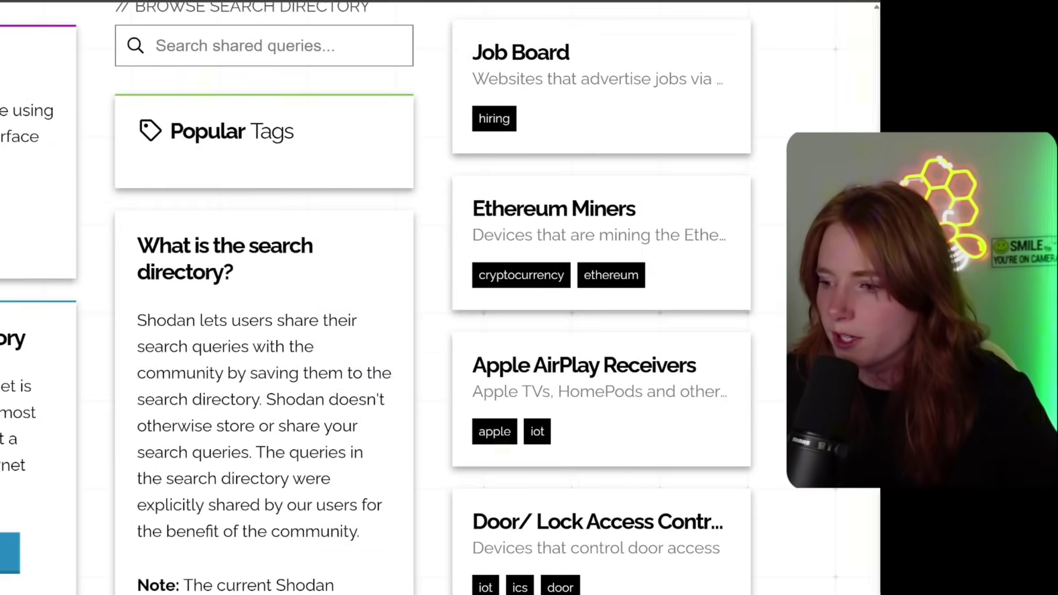
scroll(441, 298, down, 4)
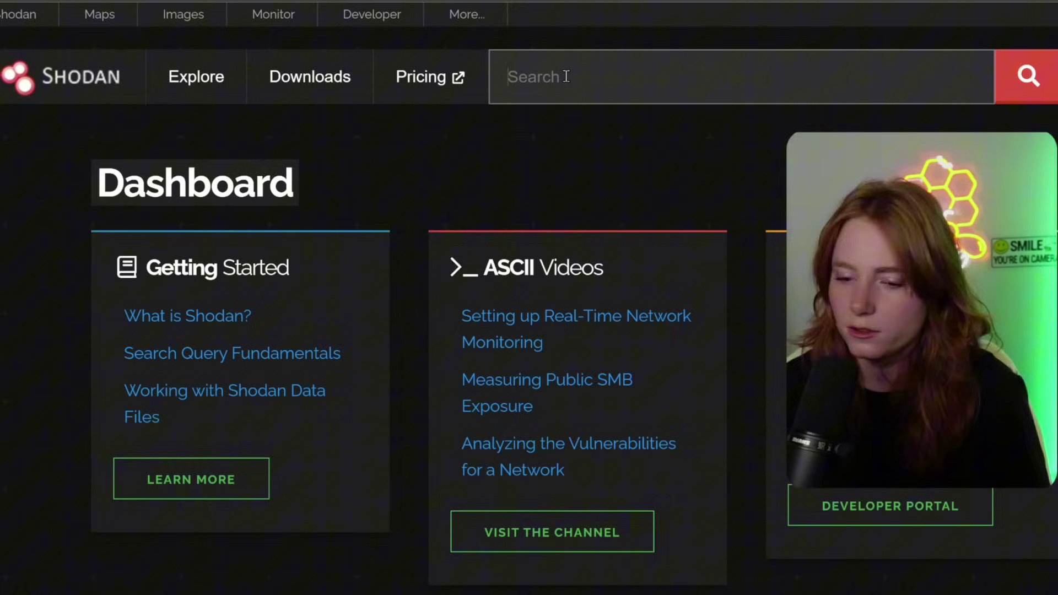
text(apache)
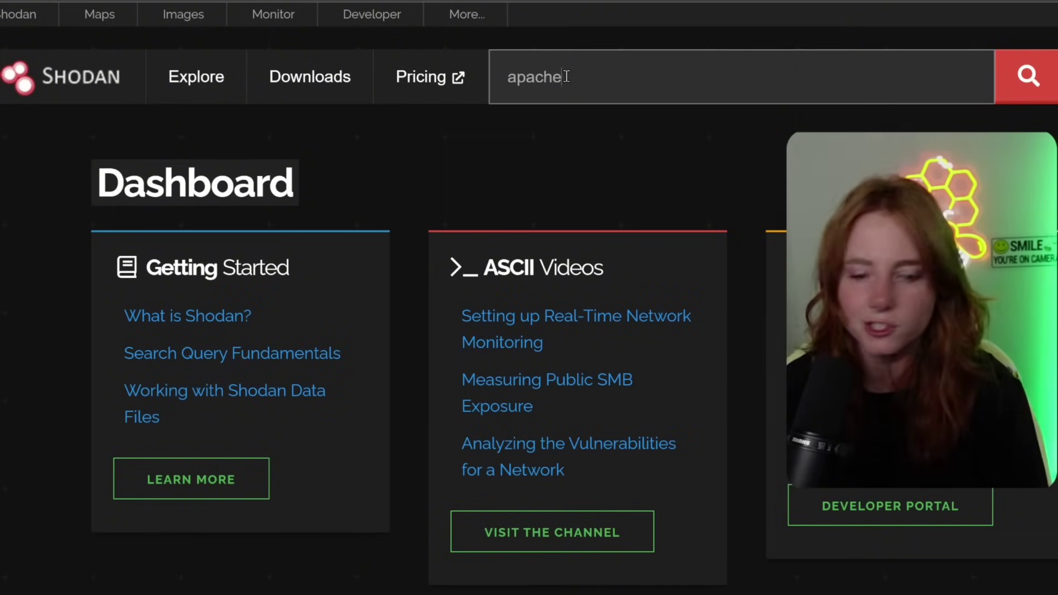
key(Return)
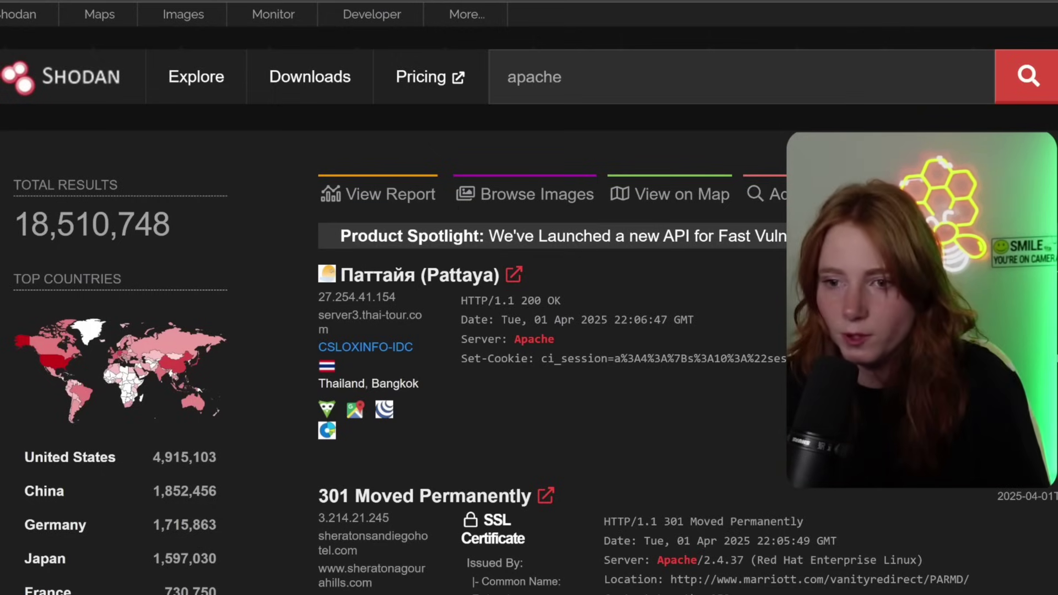
scroll(529, 331, down, 2)
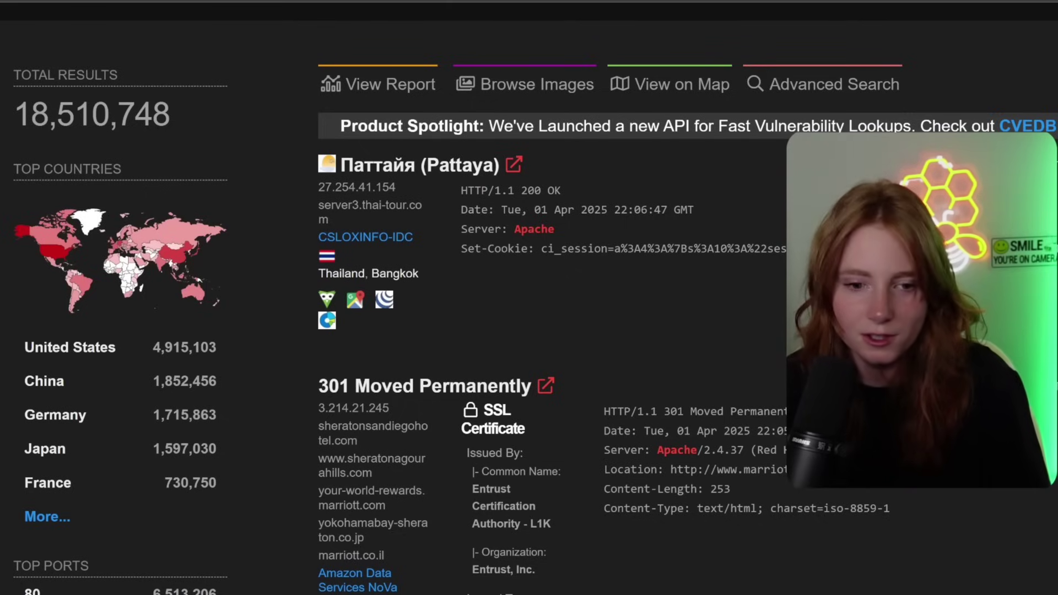
scroll(386, 298, down, 18)
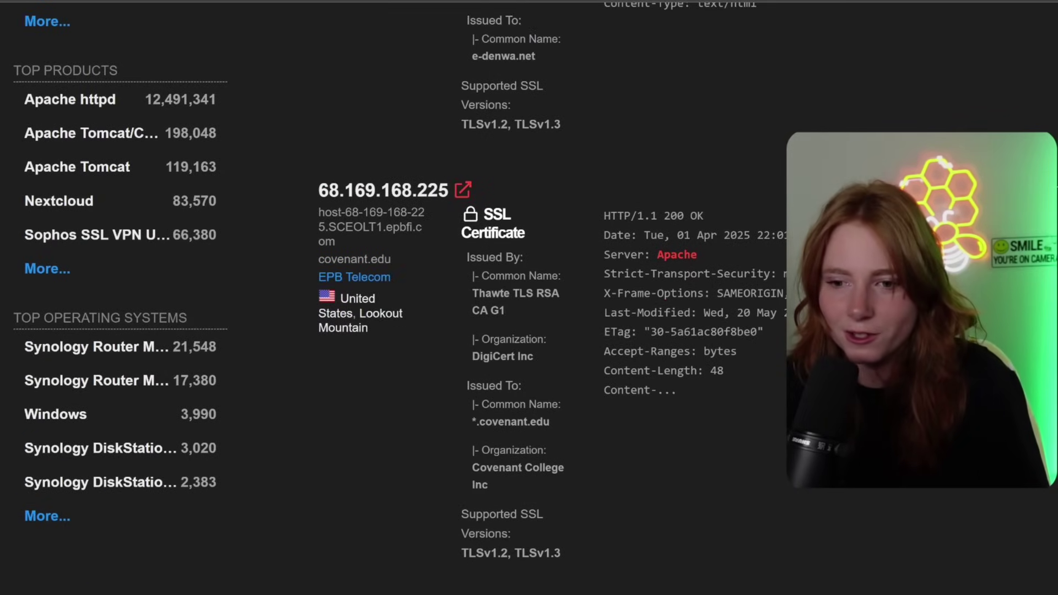
scroll(400, 75, down, 1)
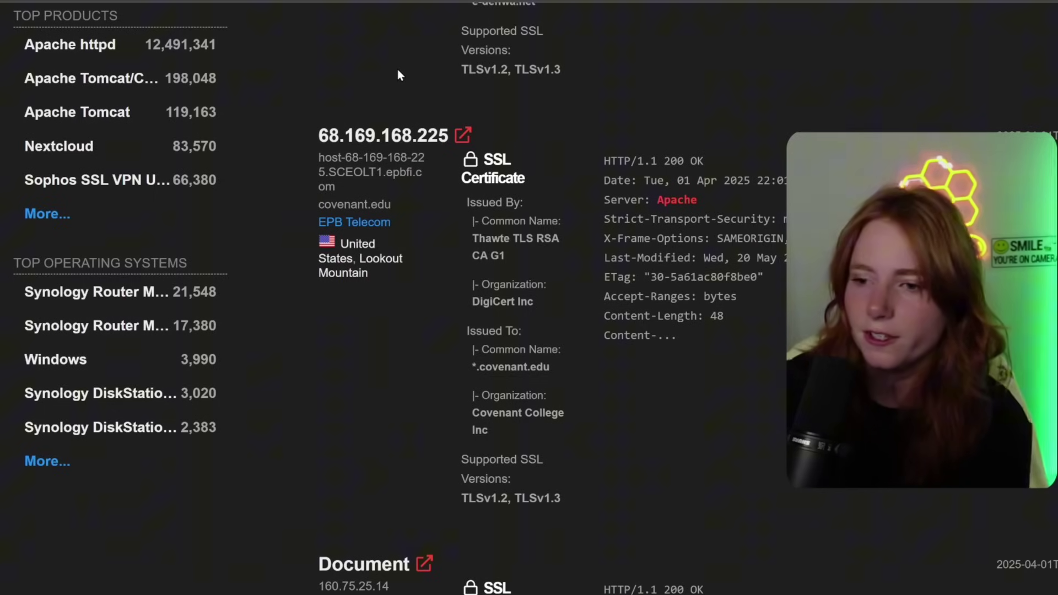
- Open host 68.169.168.225 and scroll through its open ports and service banners
click(387, 136)
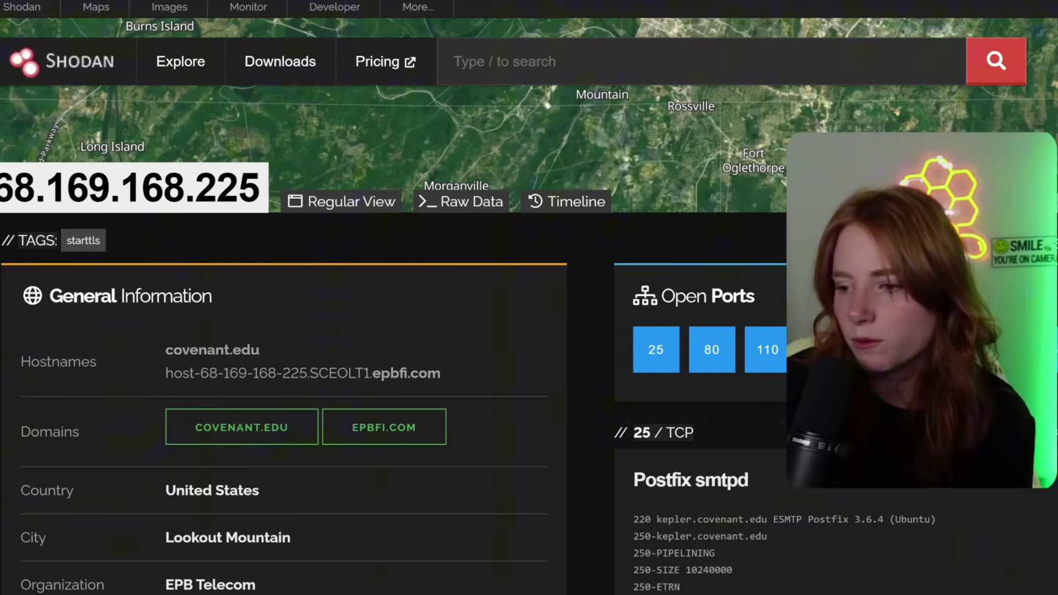
scroll(529, 298, down, 3)
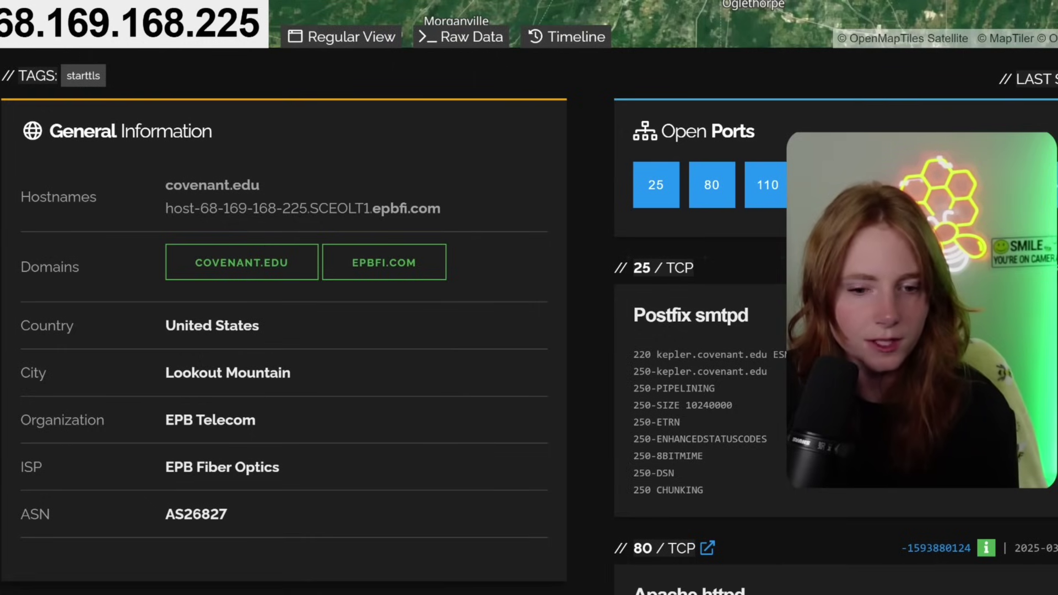
scroll(529, 297, down, 4)
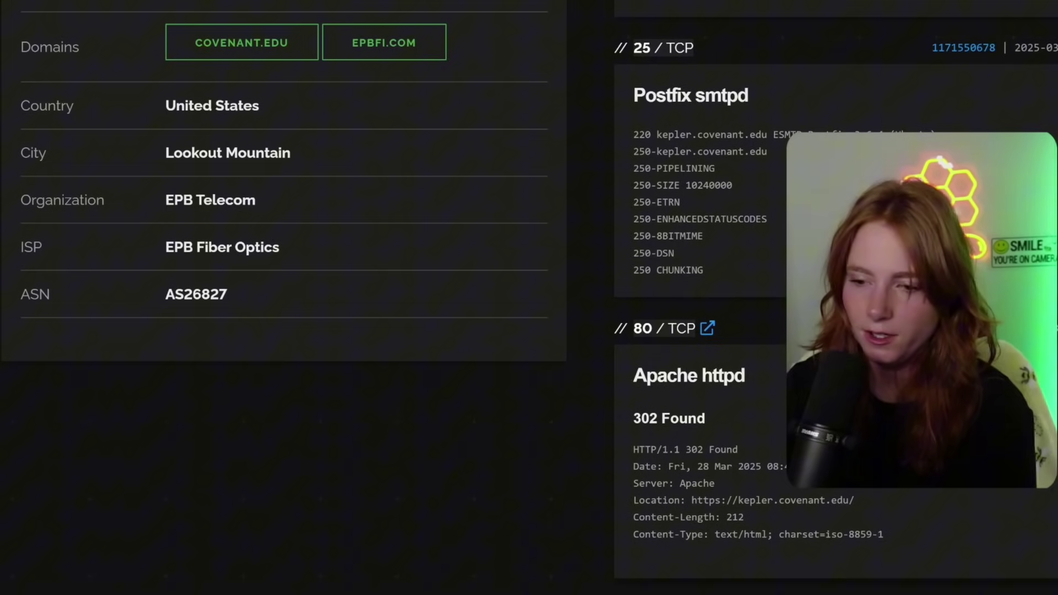
scroll(529, 297, down, 1)
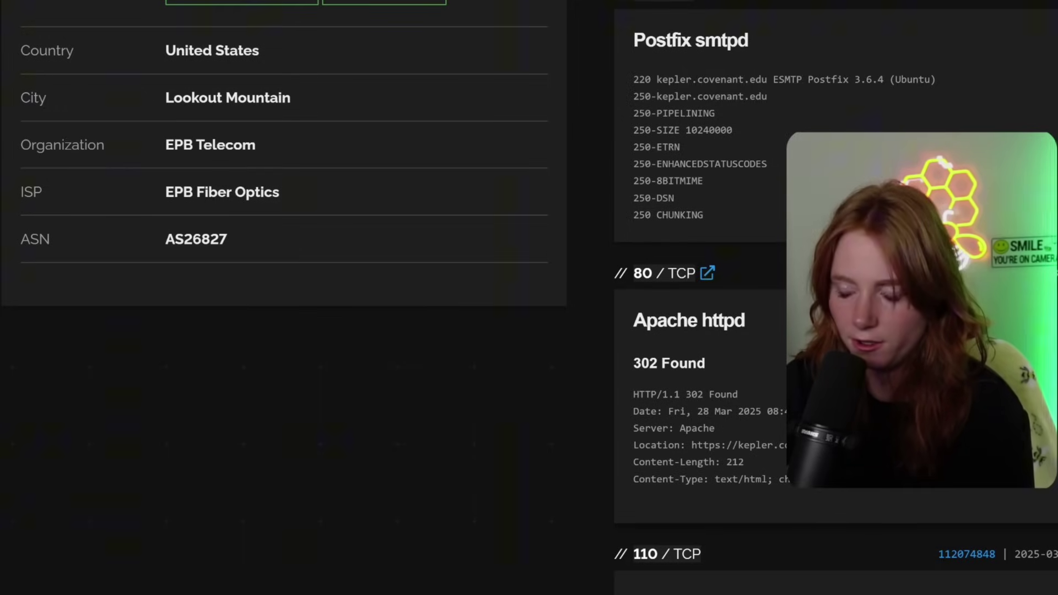
scroll(529, 297, down, 6)
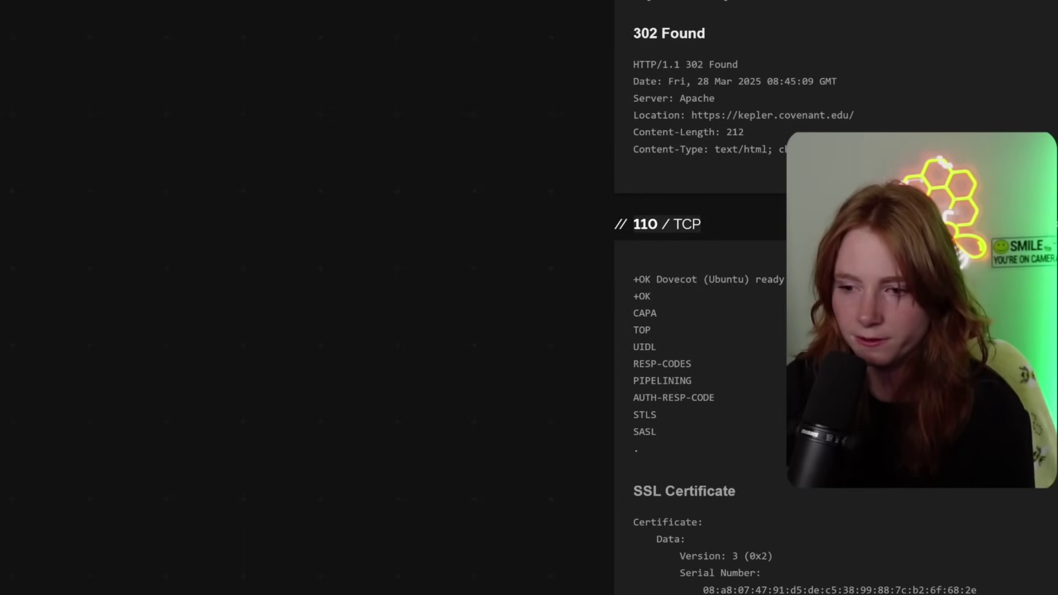
scroll(836, 298, down, 5)
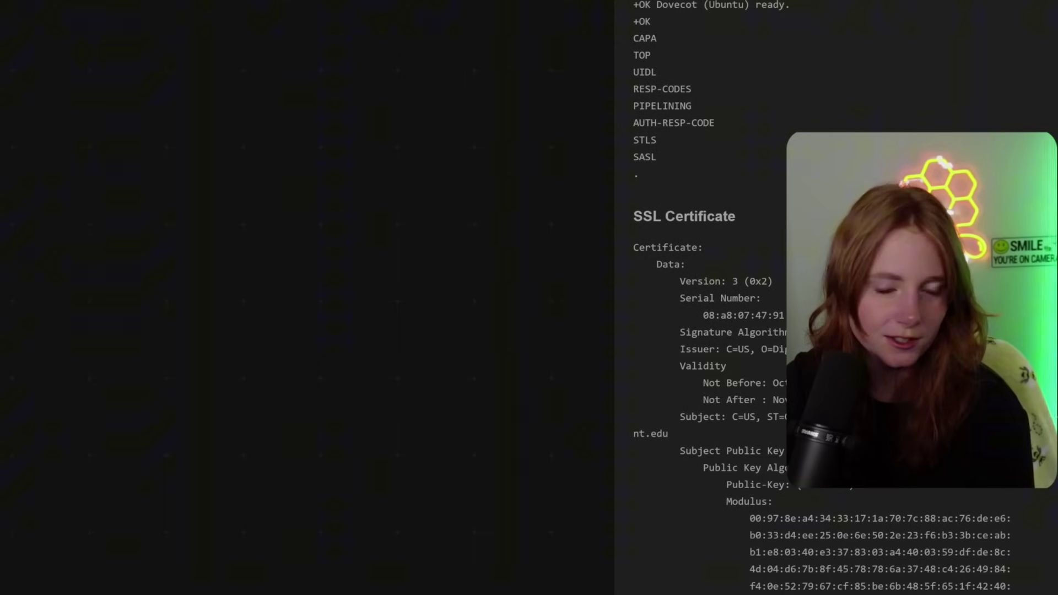
scroll(835, 298, down, 20)
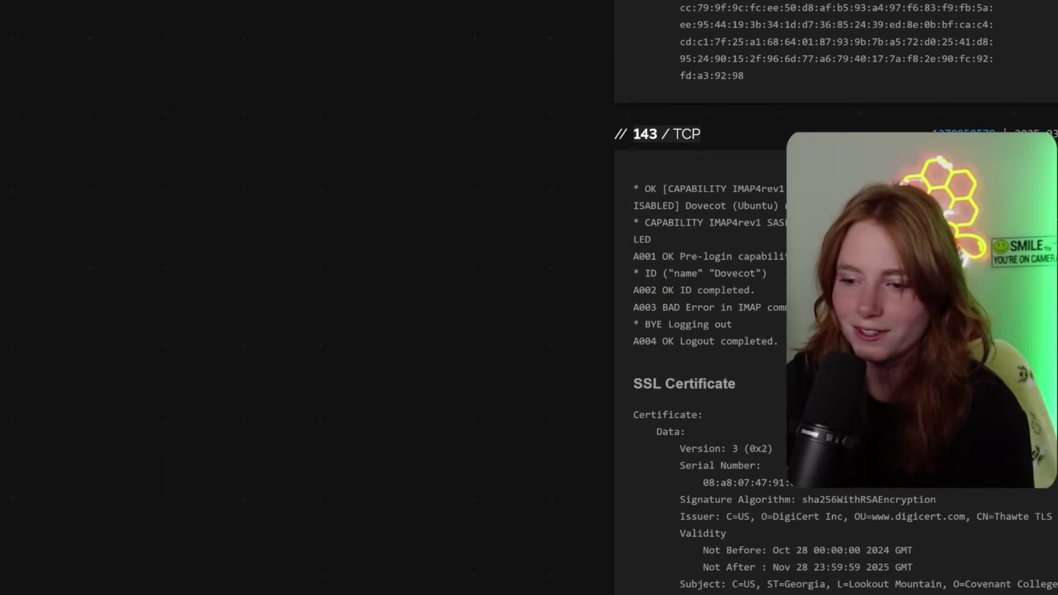
scroll(529, 298, up, 20)
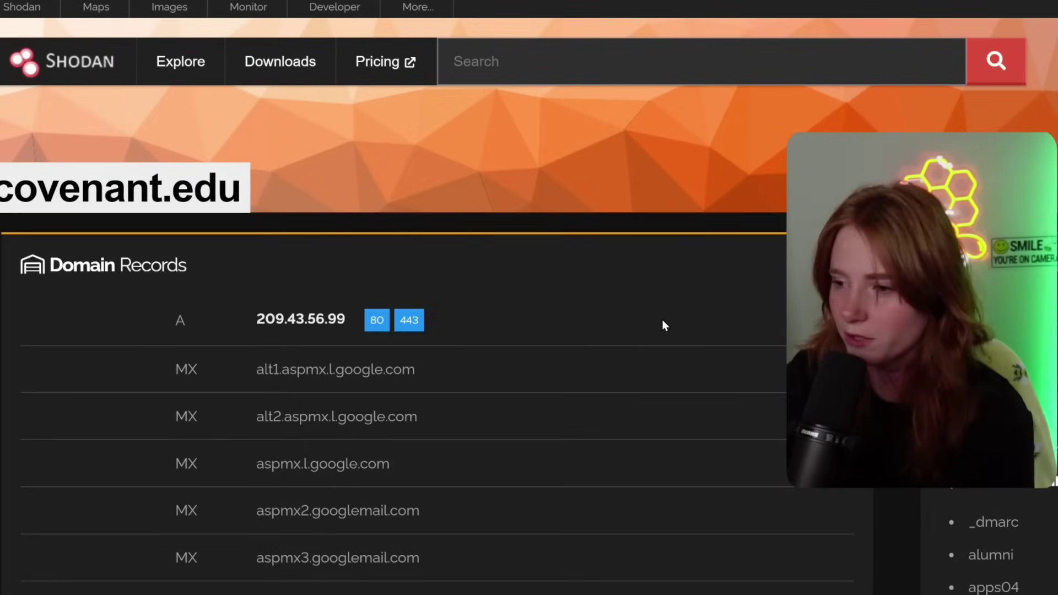
- Scroll through the covenant.edu DNS records to review subdomains, record types, IPs and ports
scroll(663, 327, down, 4)
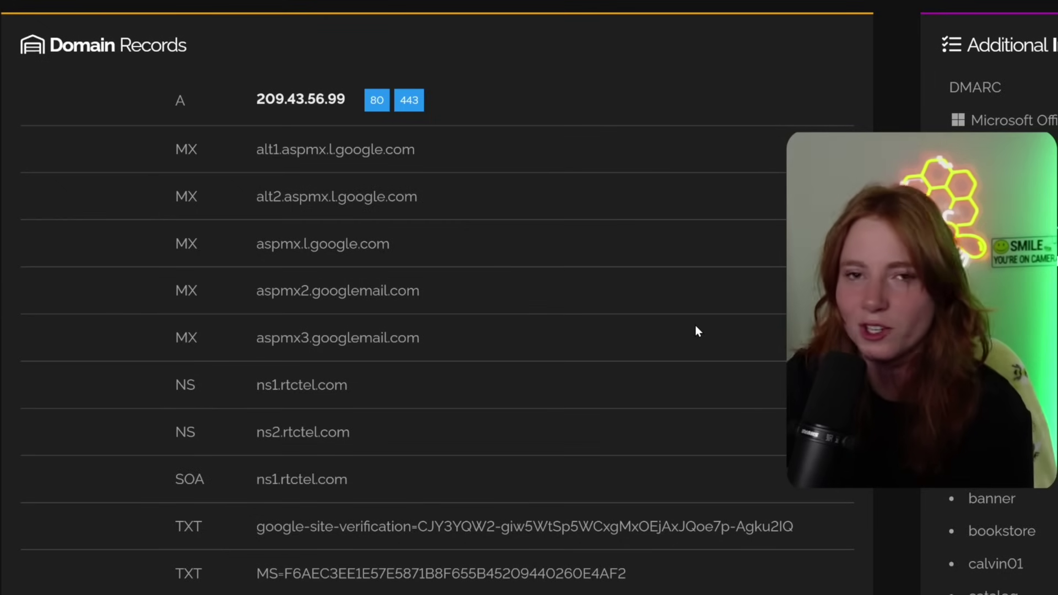
scroll(707, 345, down, 3)
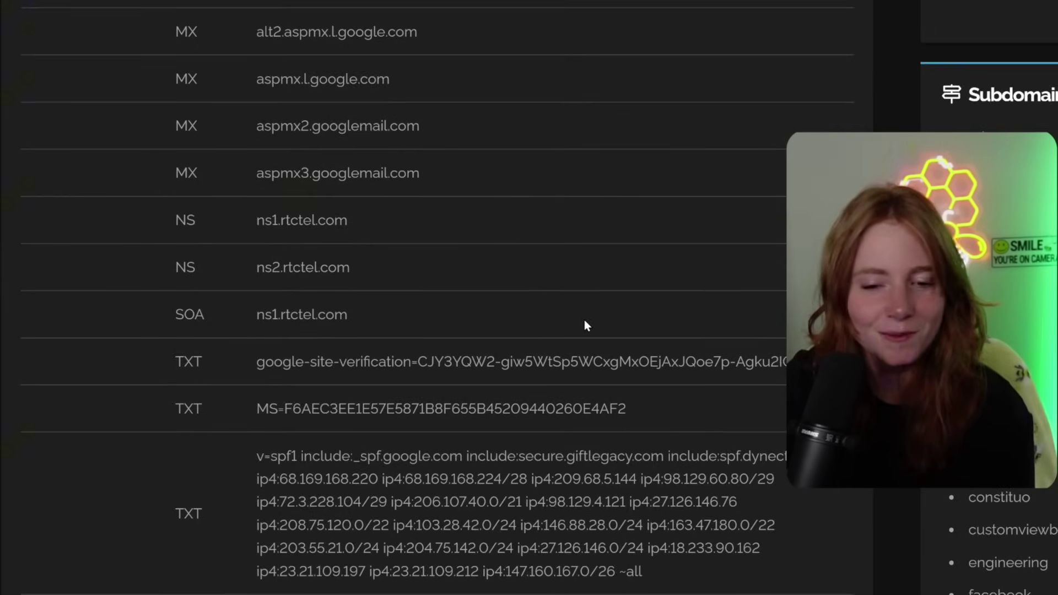
scroll(701, 460, down, 9)
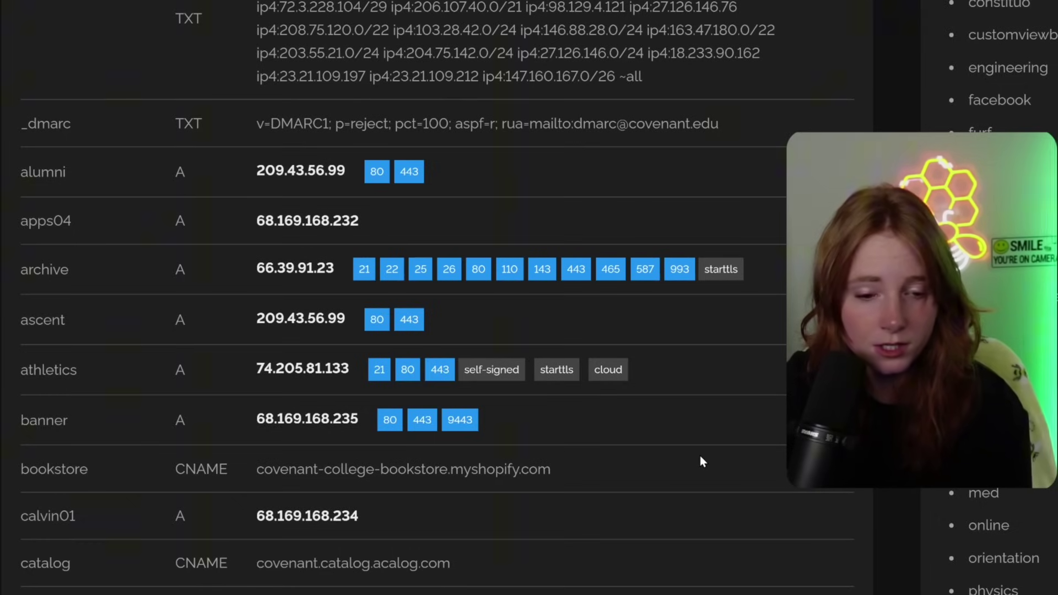
scroll(582, 408, down, 10)
scroll(582, 409, down, 8)
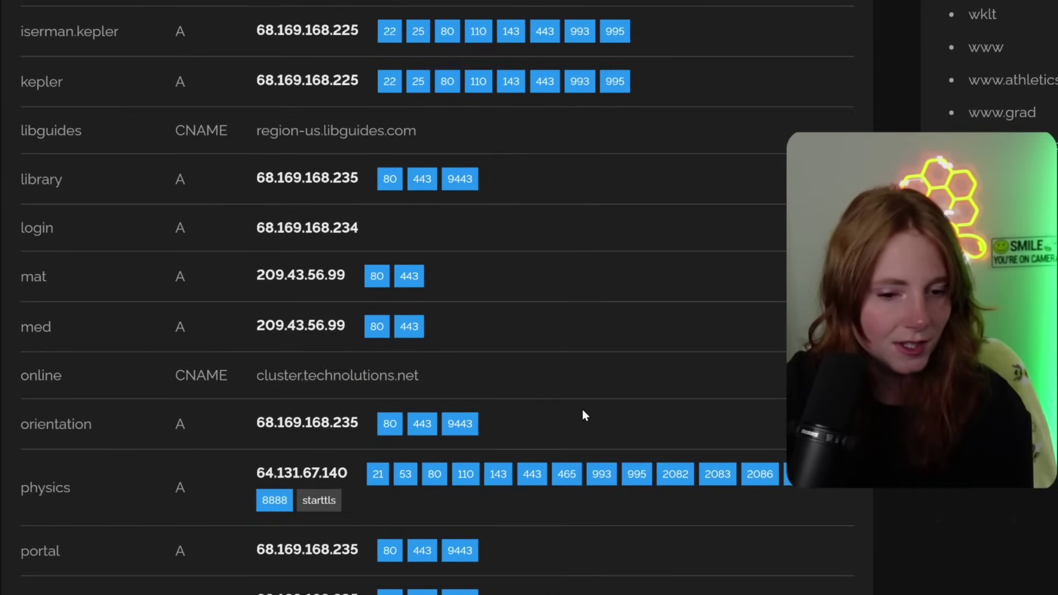
scroll(584, 415, down, 9)
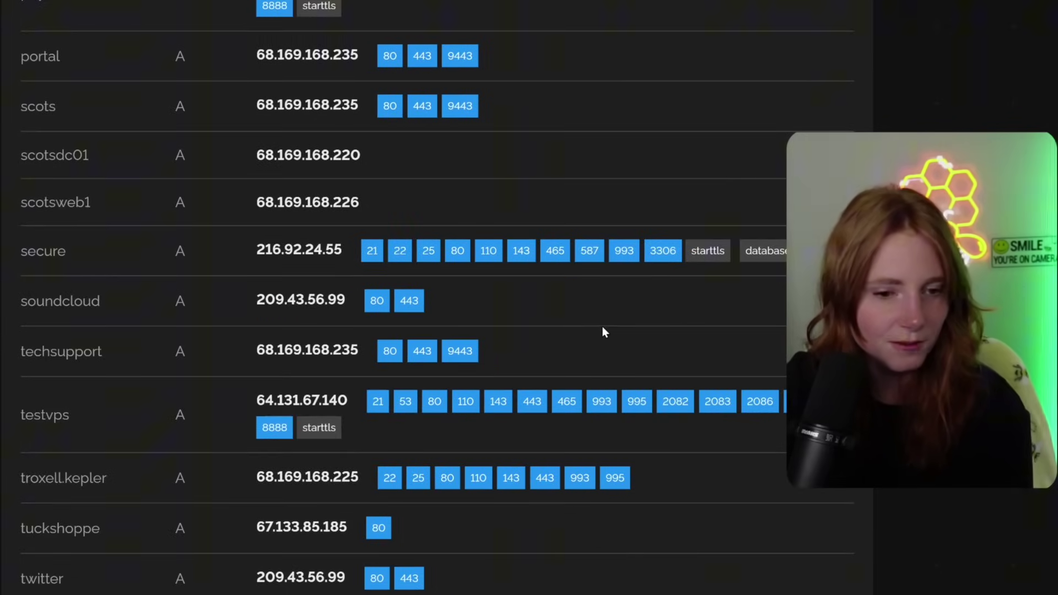
scroll(613, 323, down, 6)
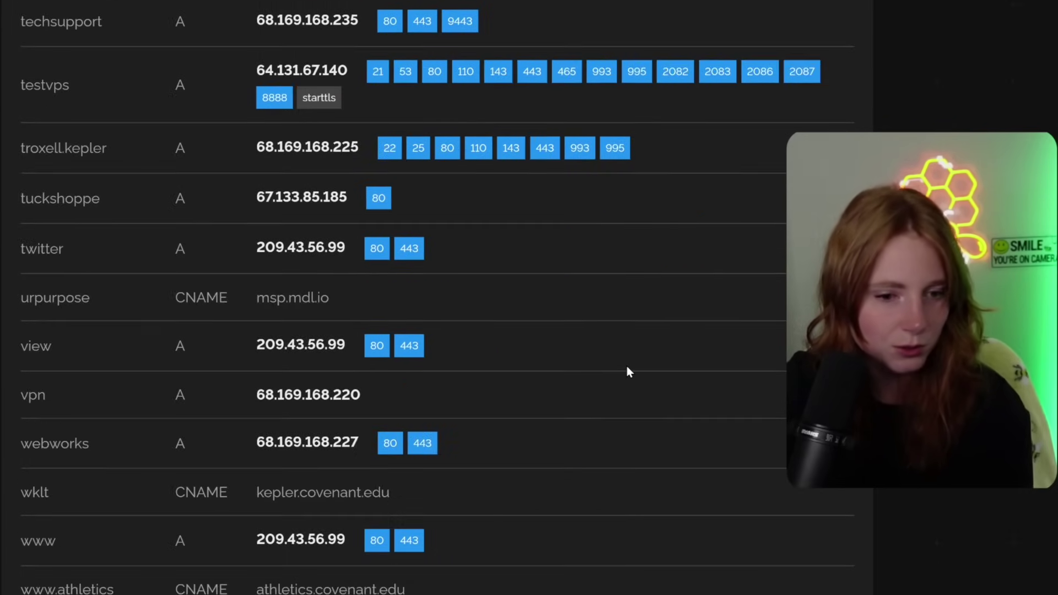
scroll(626, 366, down, 7)
scroll(627, 372, up, 10)
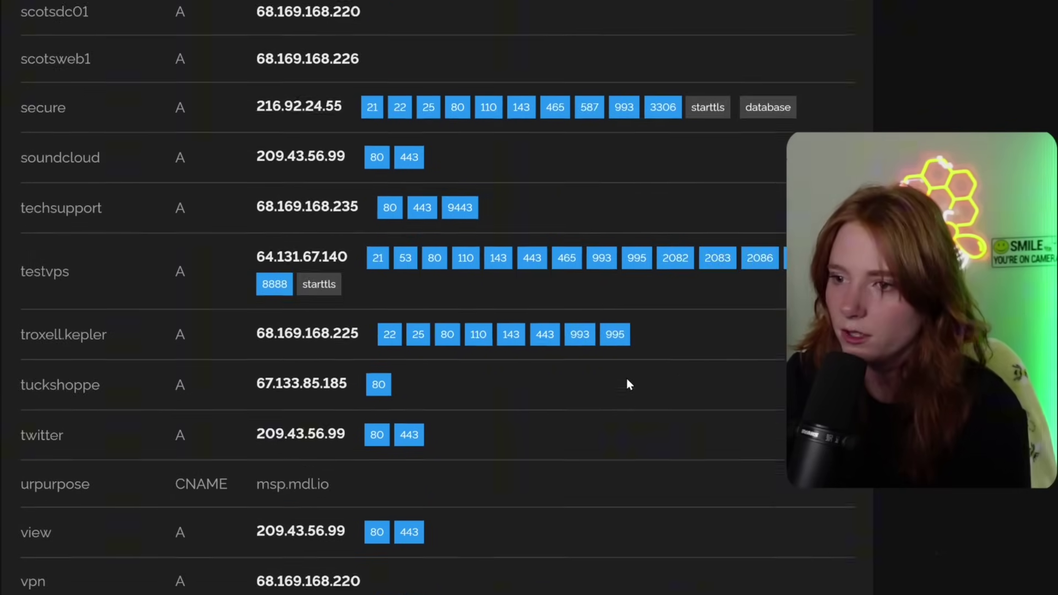
scroll(626, 378, up, 20)
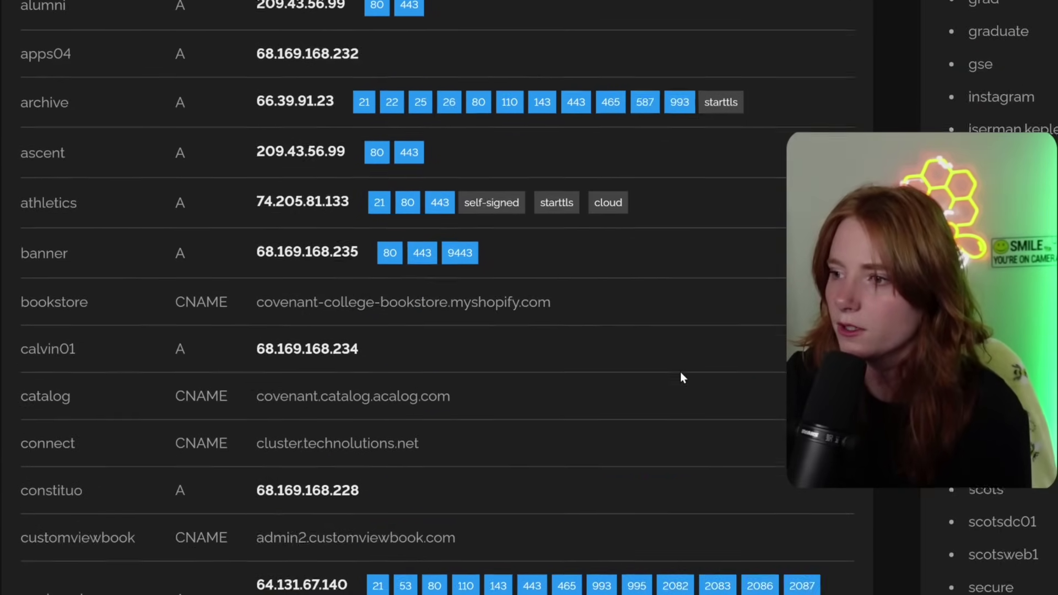
scroll(682, 377, up, 6)
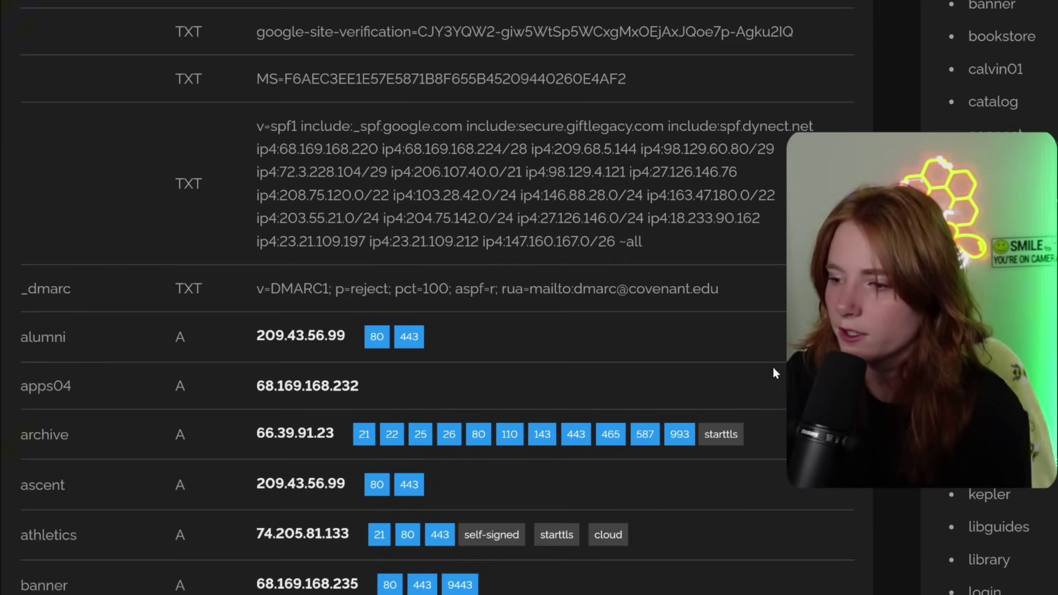
scroll(419, 297, down, 3)
scroll(419, 298, down, 3)
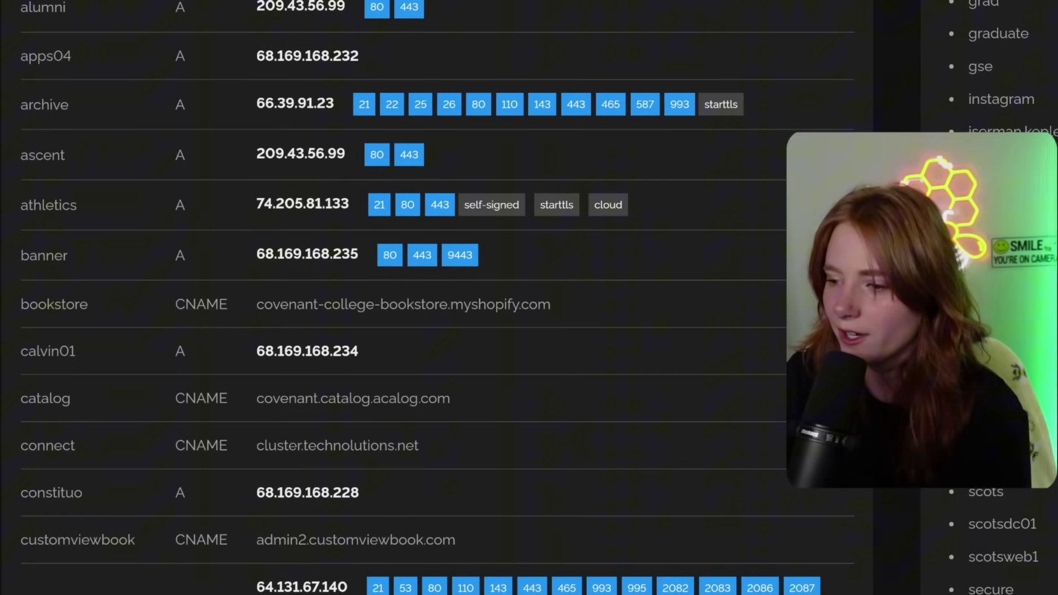
scroll(786, 373, down, 3)
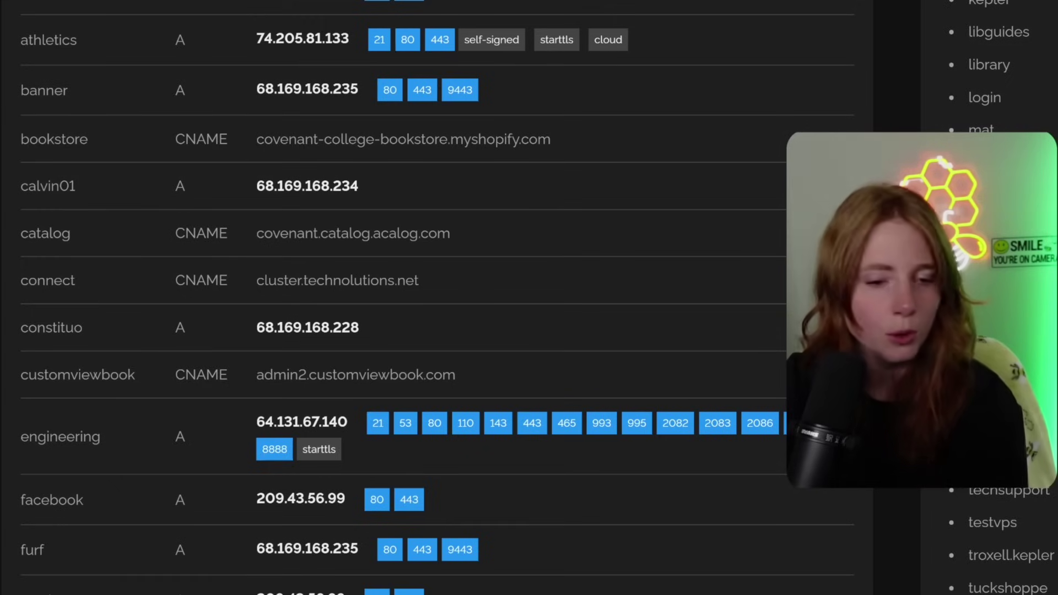
scroll(756, 358, up, 4)
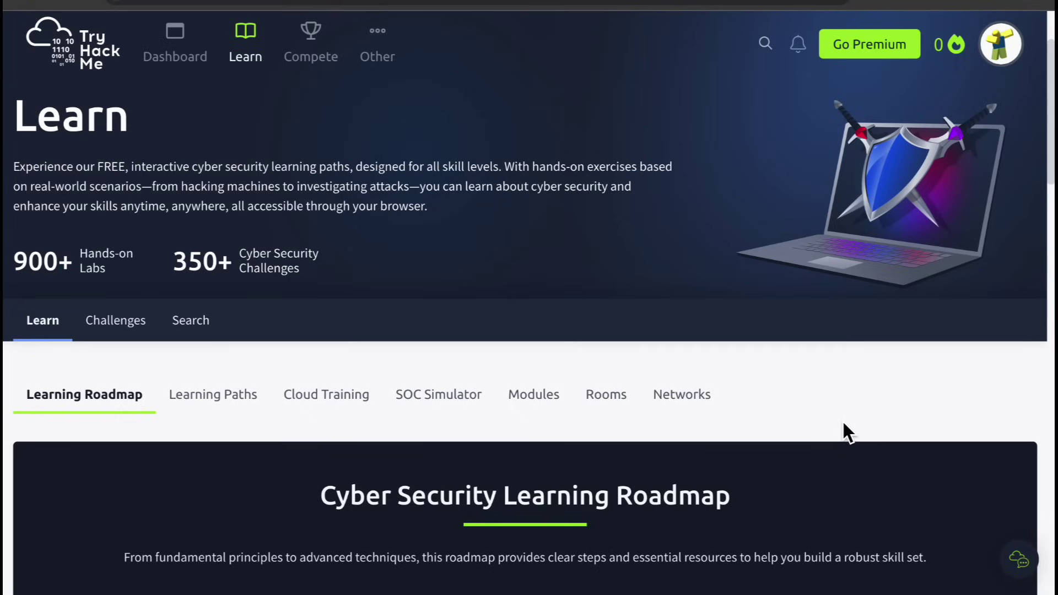
- Scroll the TryHackMe roadmap past Pre Security and Cyber Security 101 to the career path cards
scroll(843, 423, down, 4)
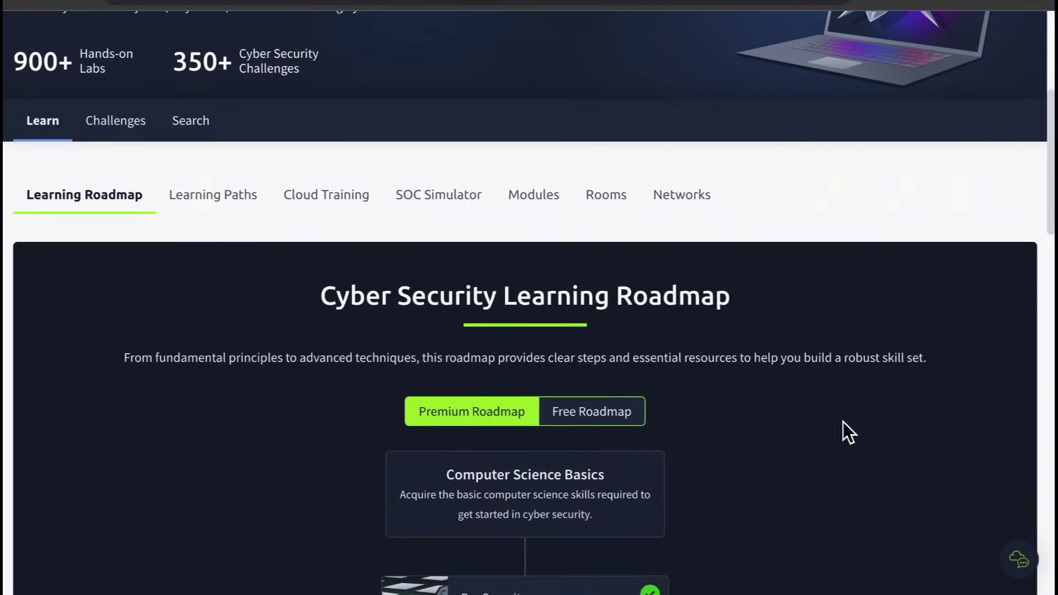
scroll(843, 422, down, 4)
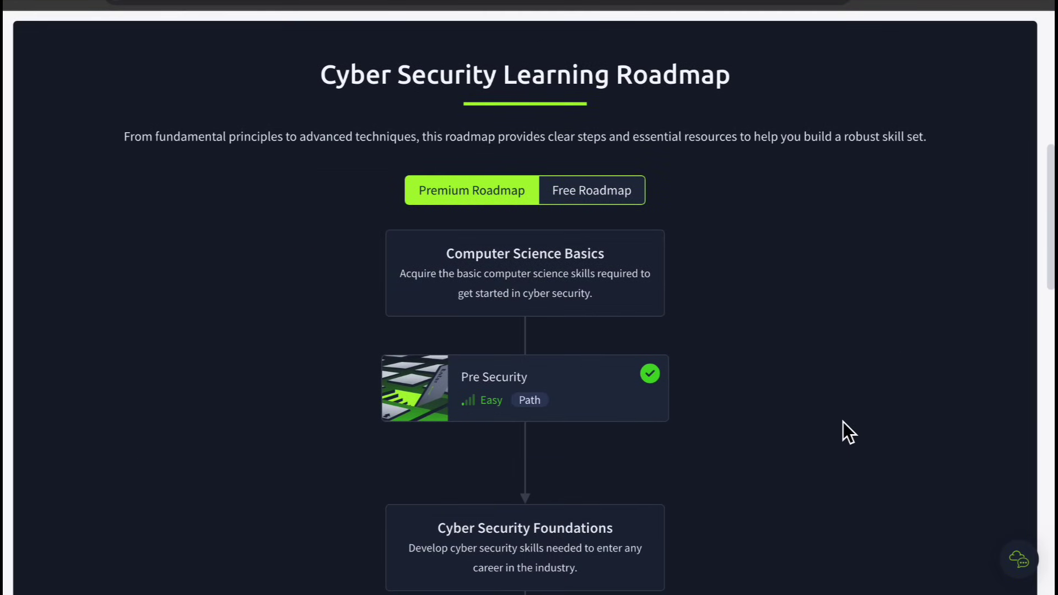
scroll(843, 422, down, 5)
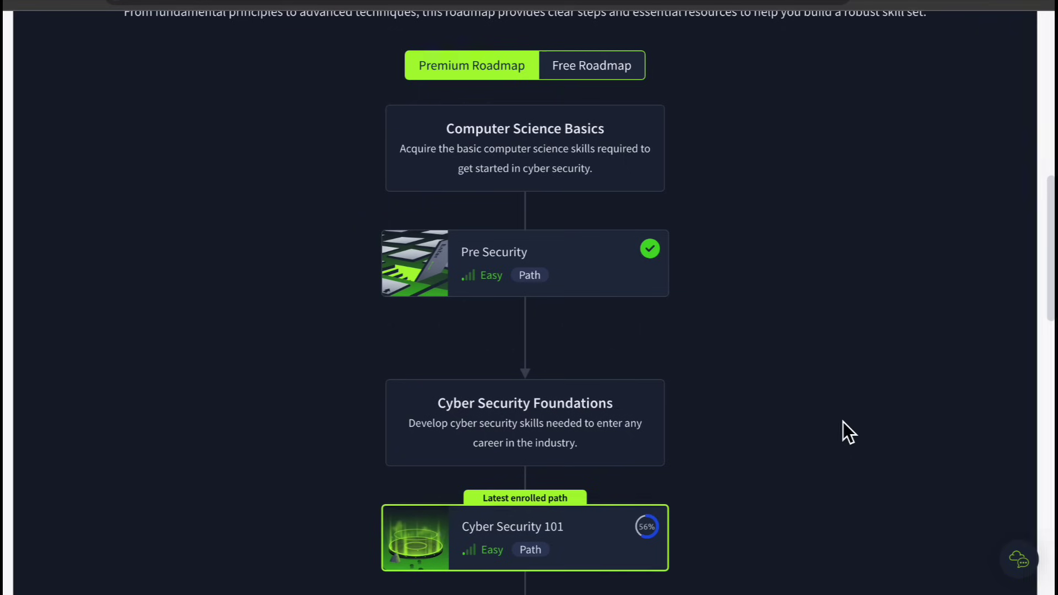
scroll(843, 422, down, 6)
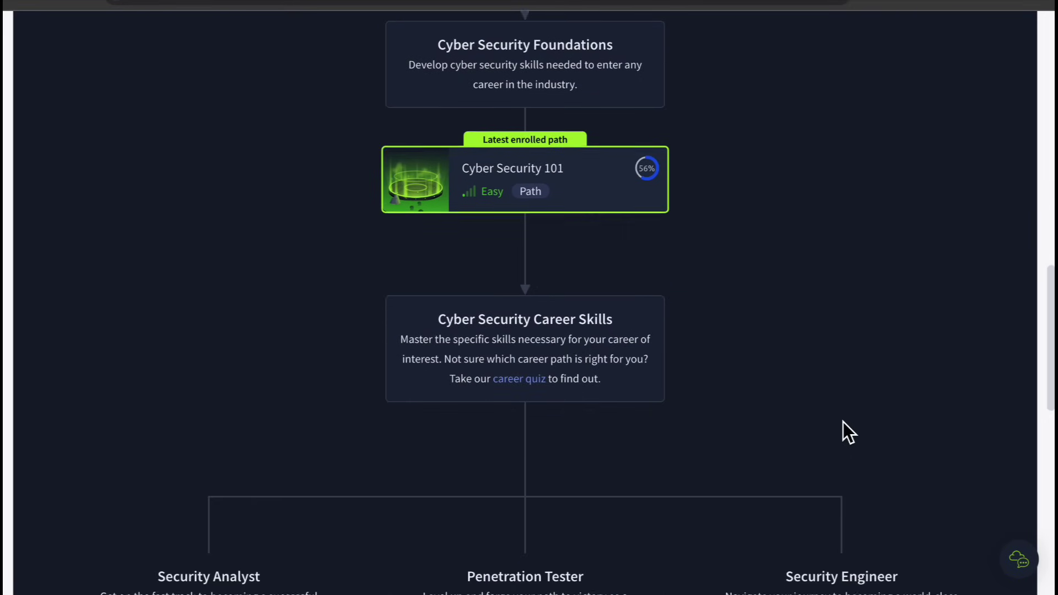
scroll(843, 422, down, 6)
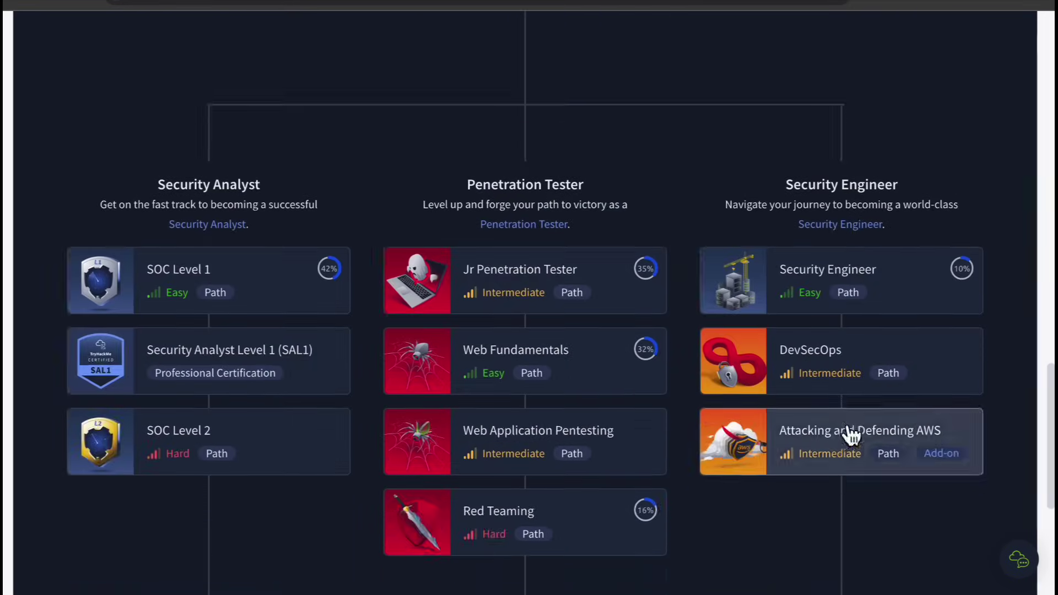
- Open the Jr Penetration Tester path overview and scroll through its rooms and content
click(606, 193)
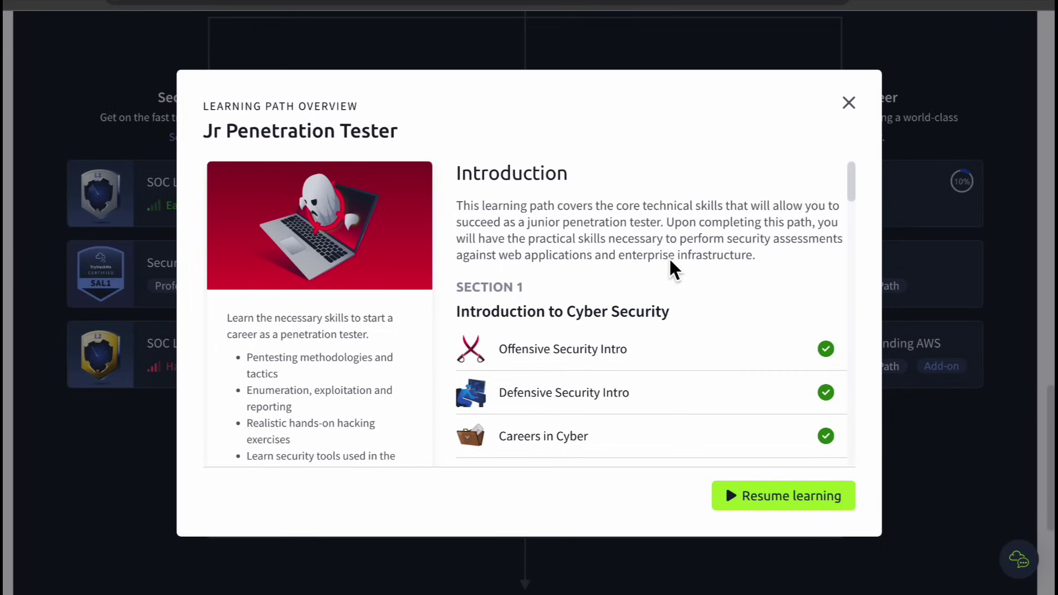
scroll(670, 262, down, 2)
scroll(670, 263, down, 4)
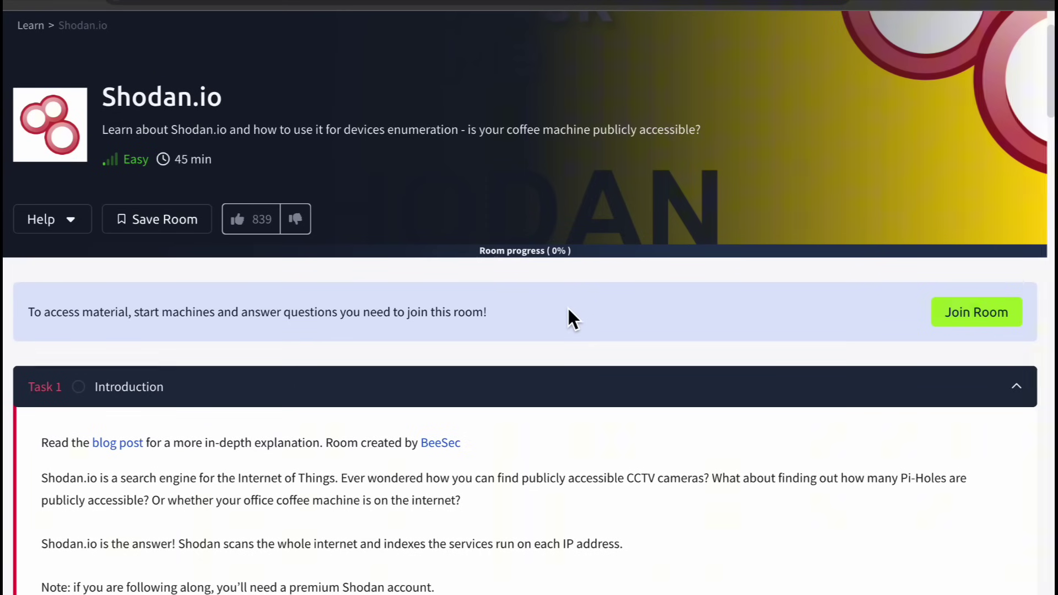
scroll(567, 306, down, 10)
scroll(563, 303, down, 8)
scroll(564, 304, down, 7)
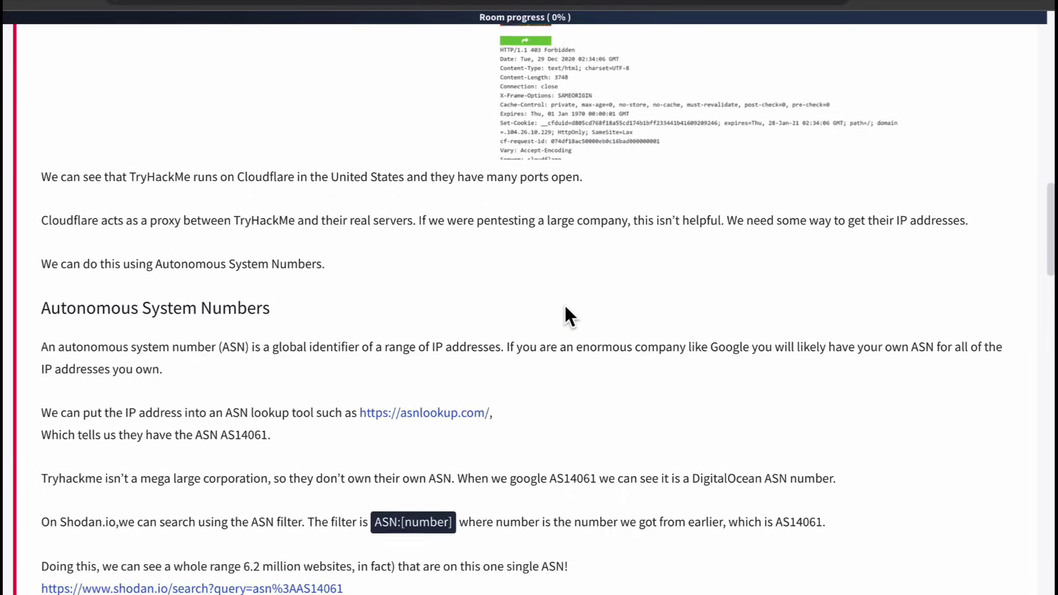
scroll(521, 374, down, 15)
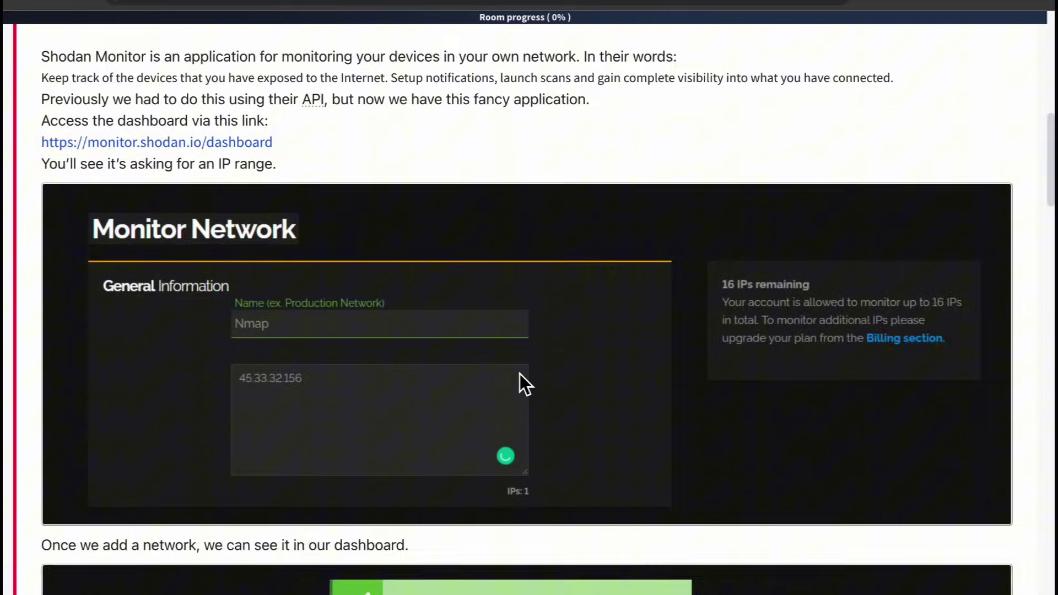
scroll(521, 373, down, 4)
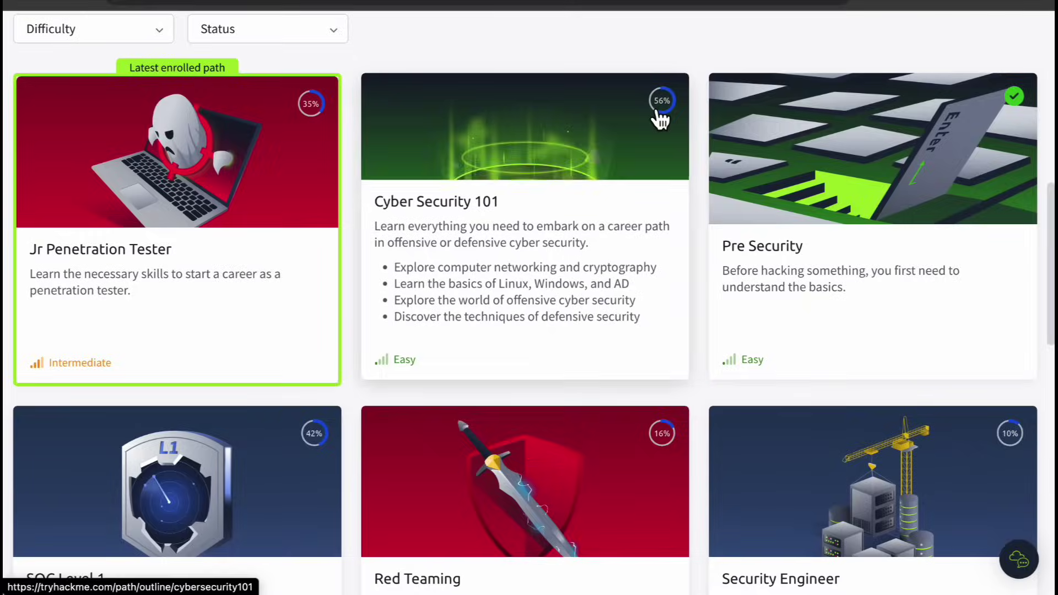
scroll(659, 119, down, 5)
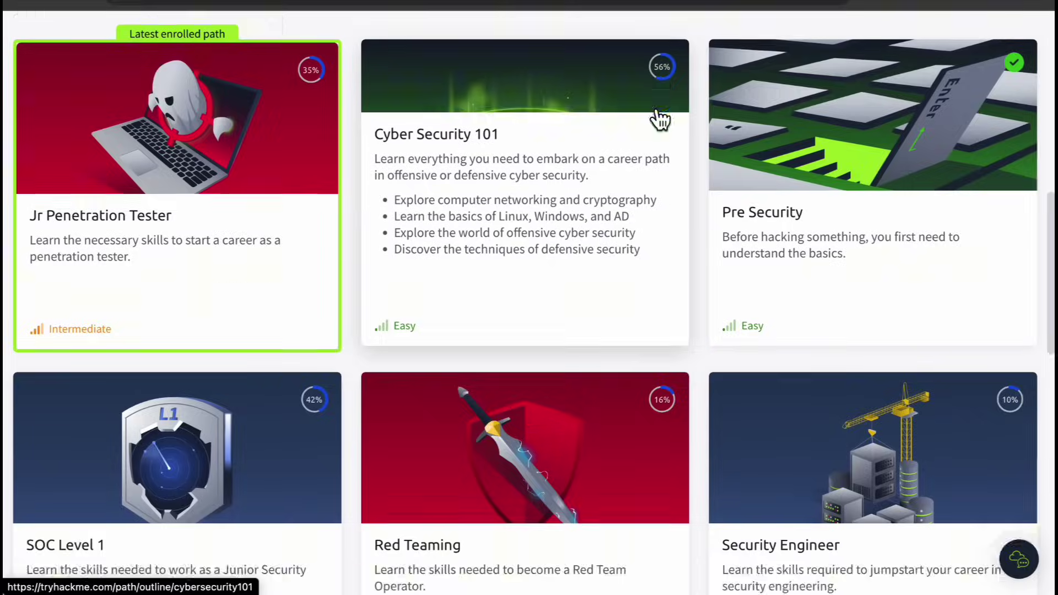
scroll(659, 118, down, 3)
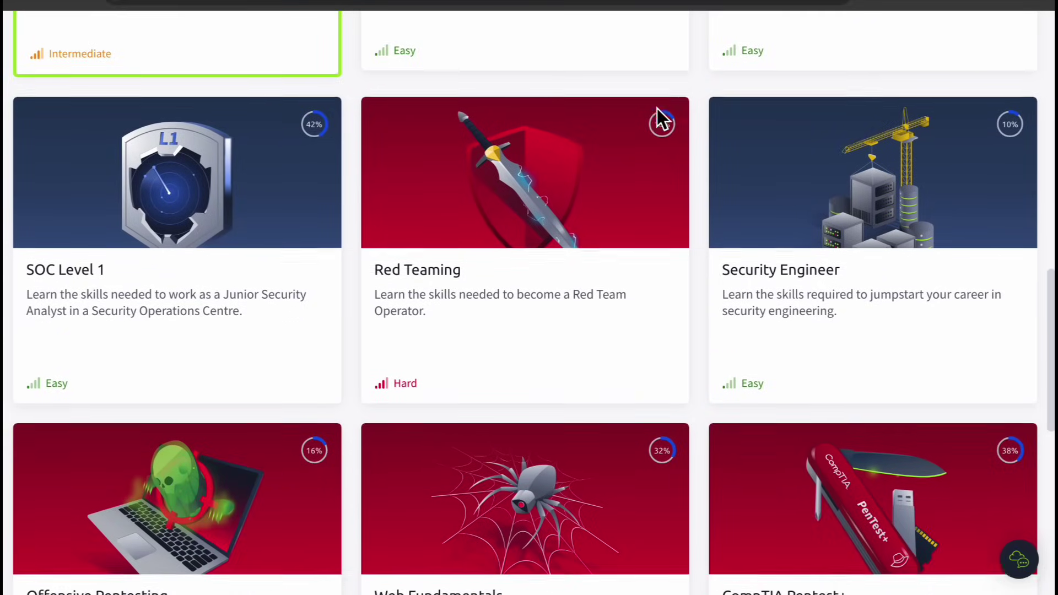
scroll(660, 118, down, 4)
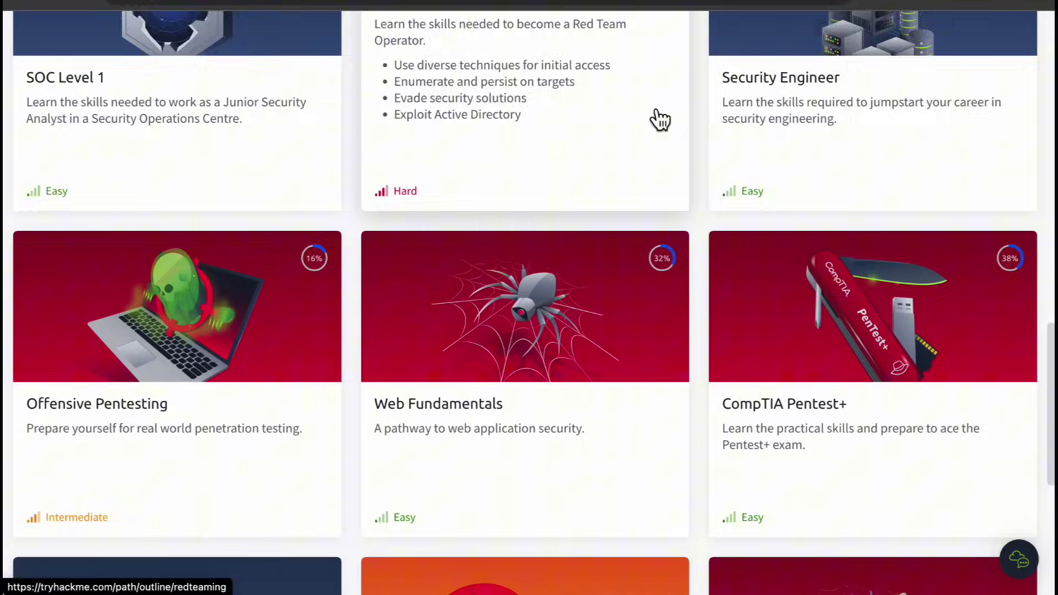
scroll(660, 119, down, 1)
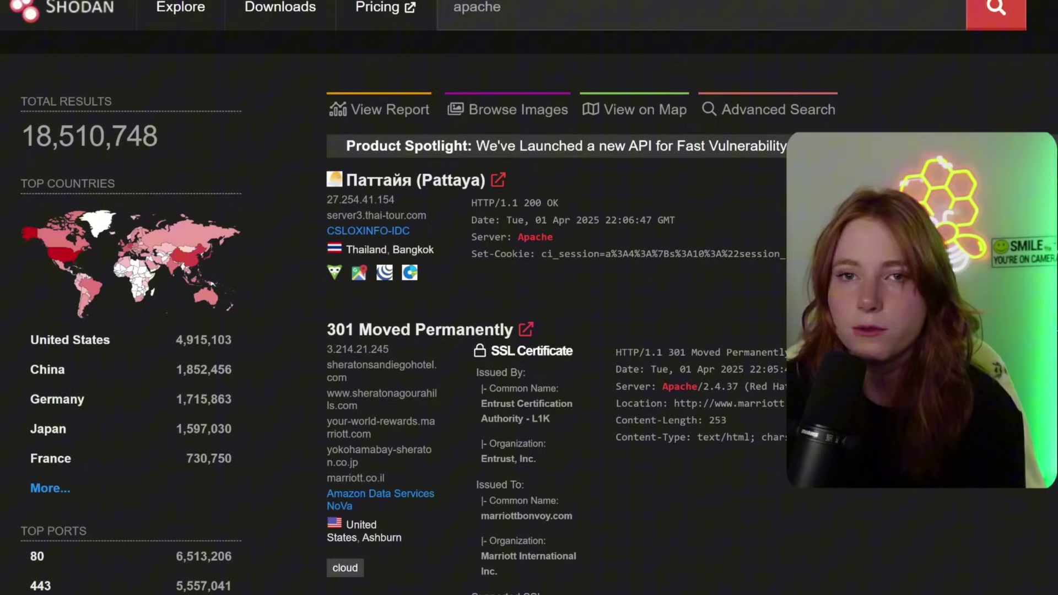
- Replace the apache query with port:22 and run the search
scroll(567, 62, up, 1)
click(567, 62)
key(ctrl+a)
key(BackSpace)
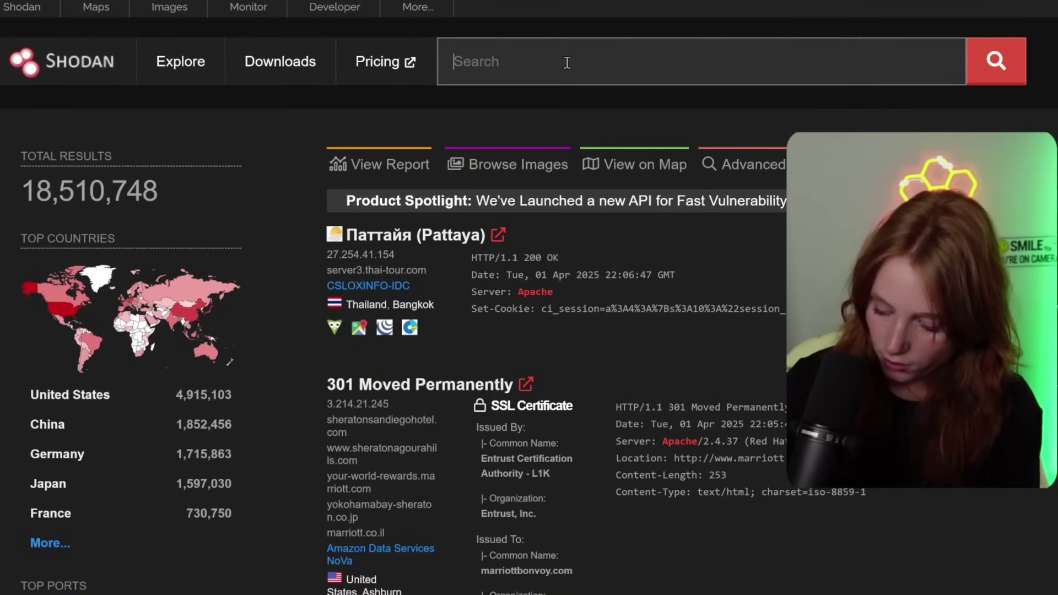
text(port)
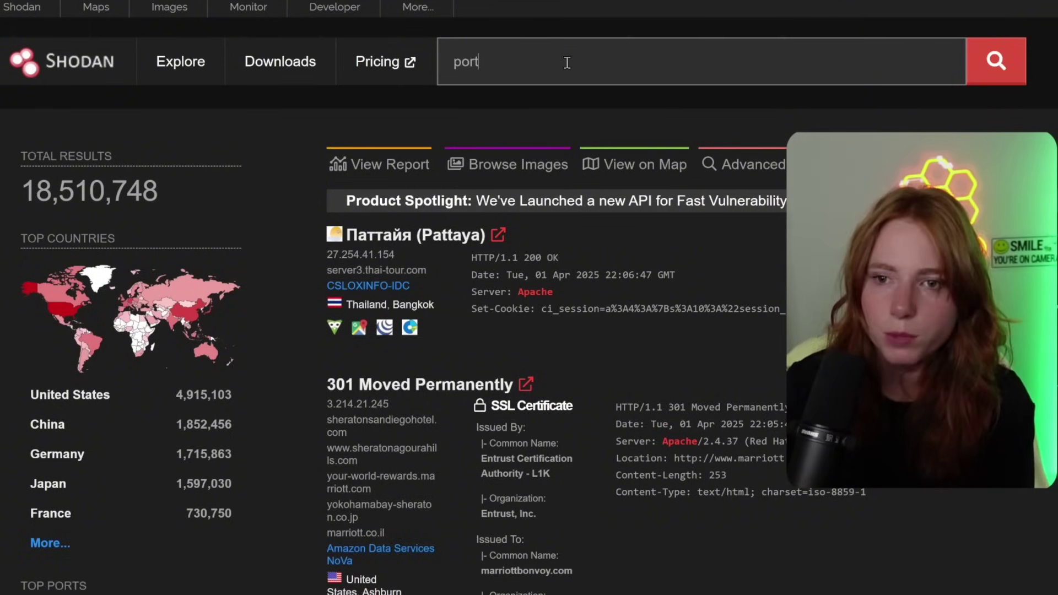
text(:22)
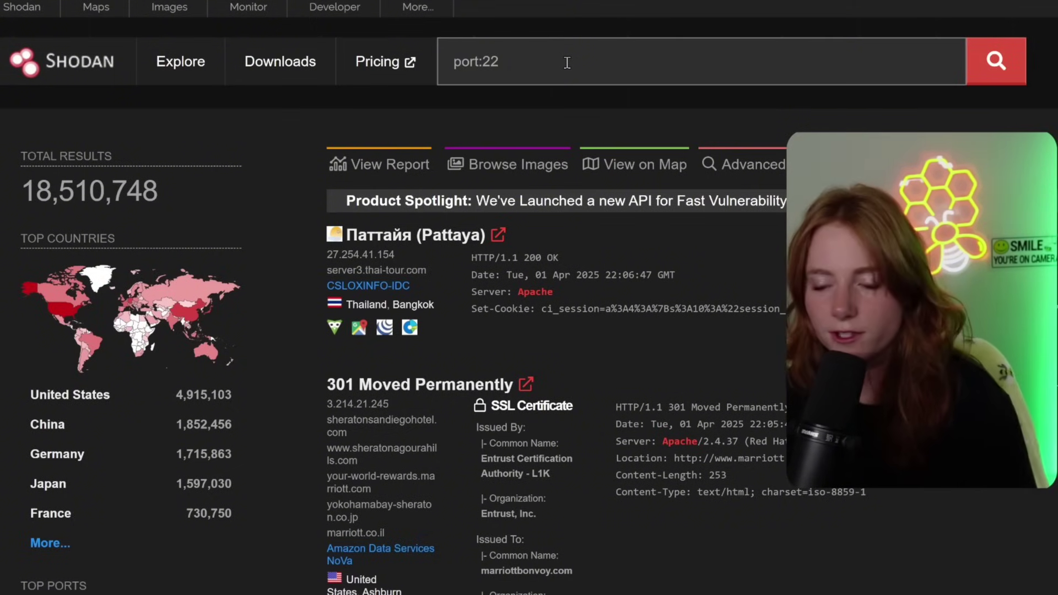
key(Return)
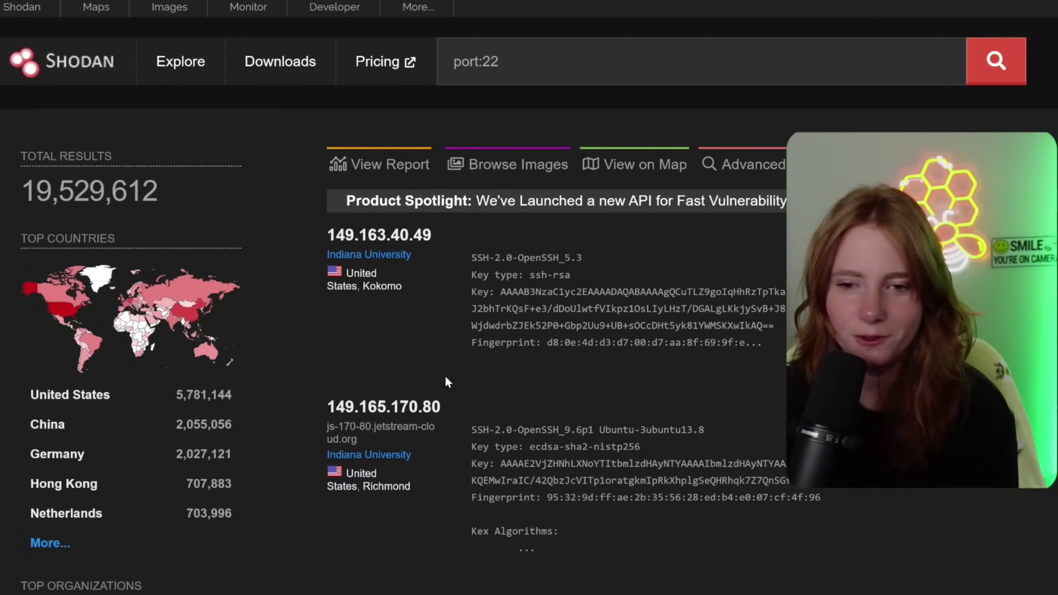
- Open host 149.163.40.49 and jump to its three critical OpenSSH vulnerabilities
click(432, 237)
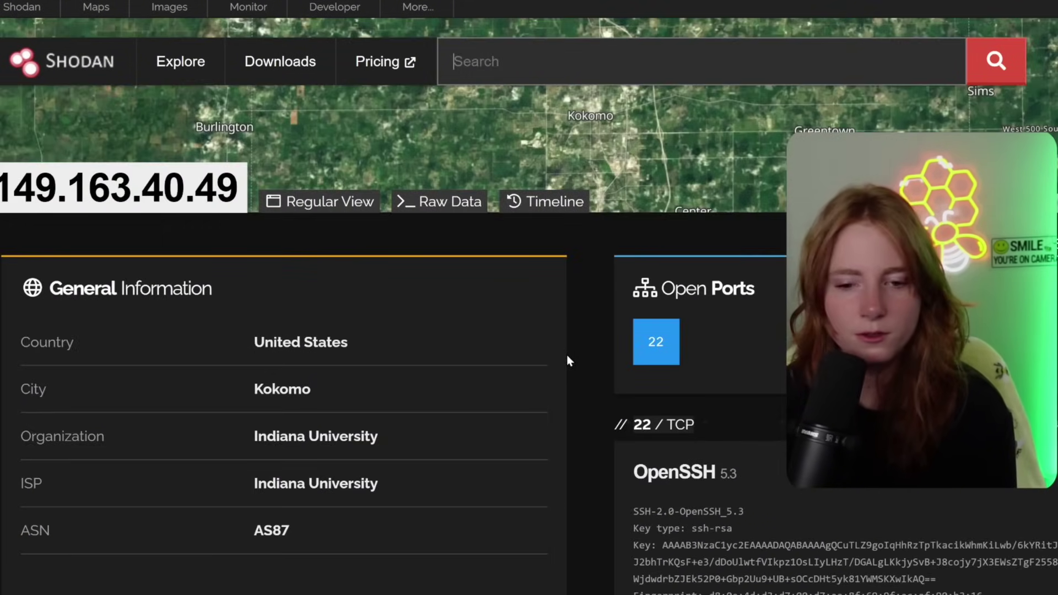
scroll(571, 377, down, 5)
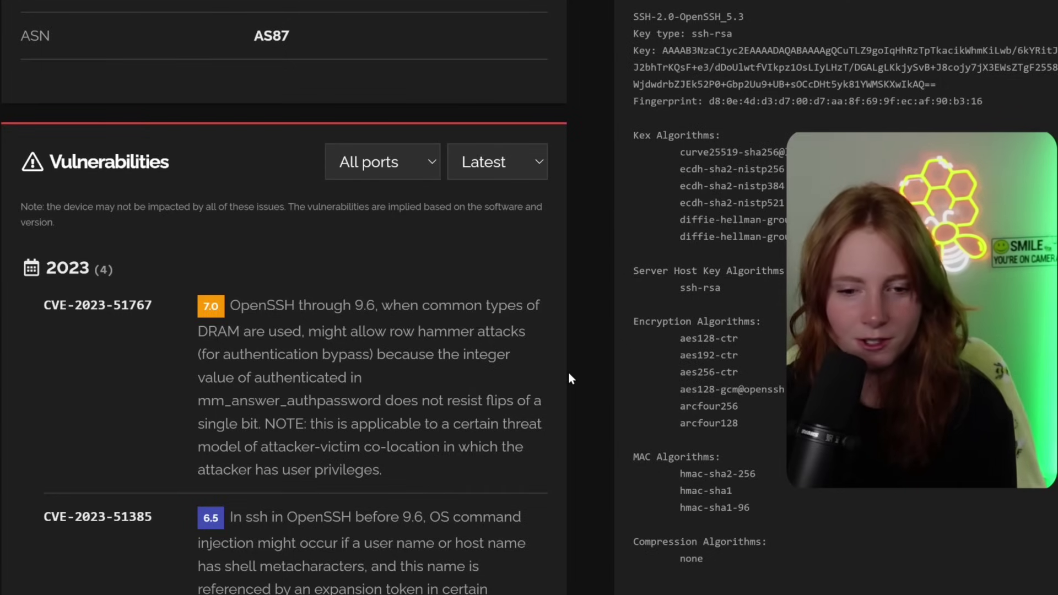
scroll(570, 378, down, 2)
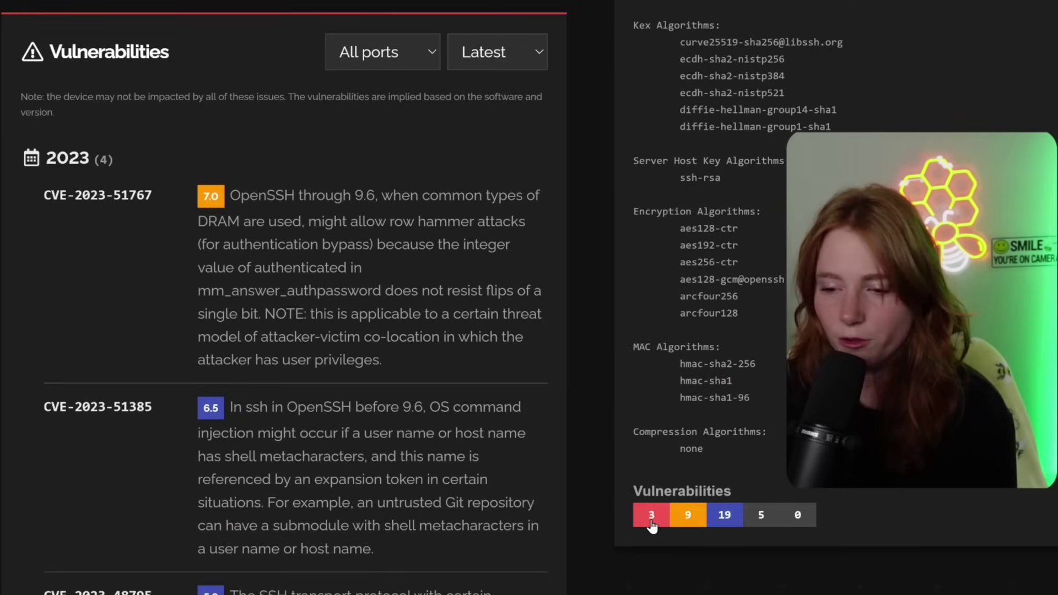
click(651, 518)
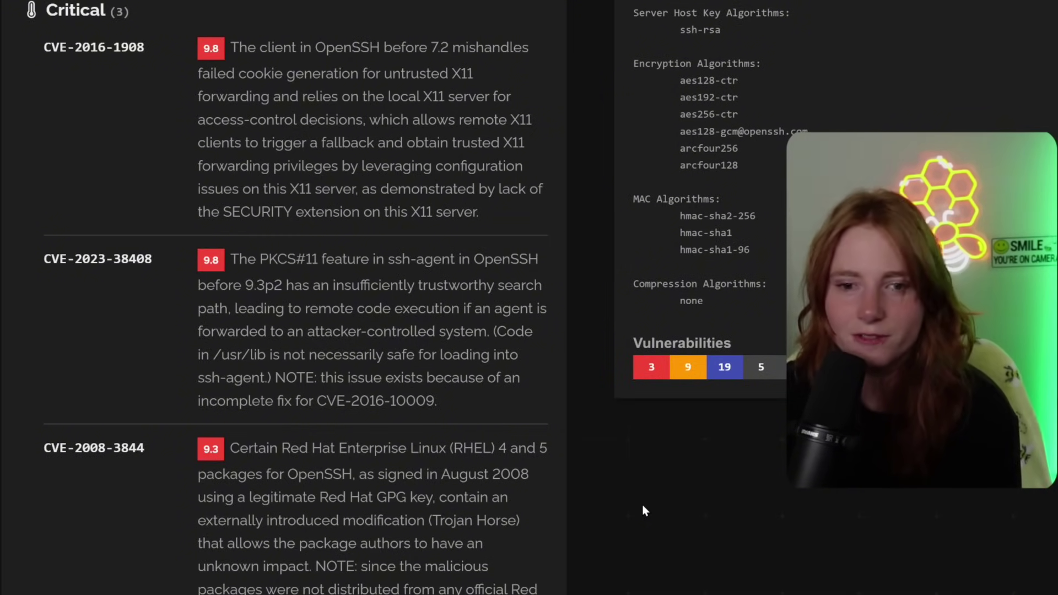
scroll(584, 442, up, 15)
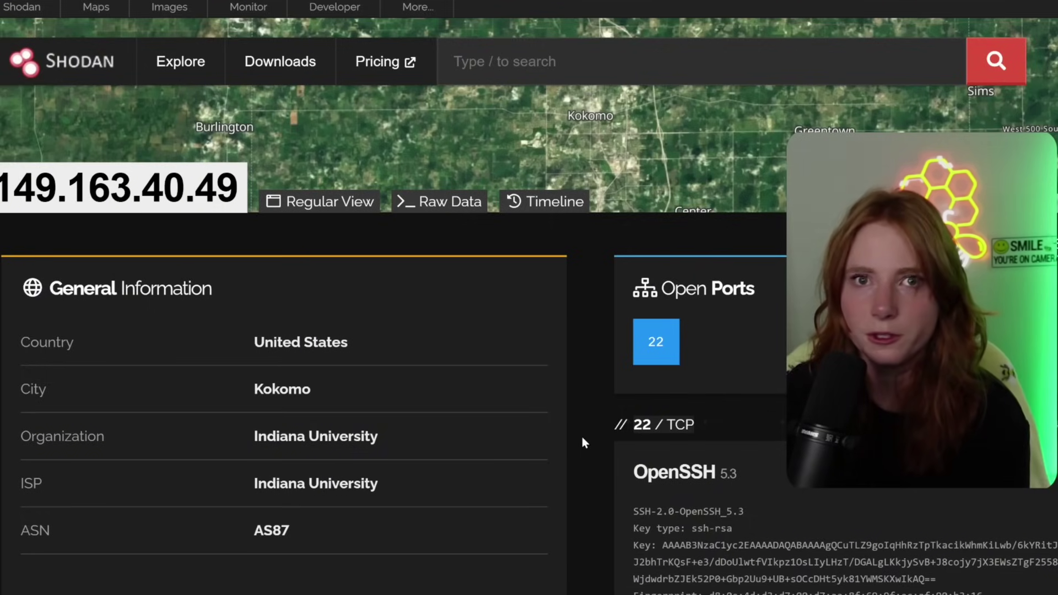
- Search Shodan for org:"Comcast" and scroll down through the results
click(592, 64)
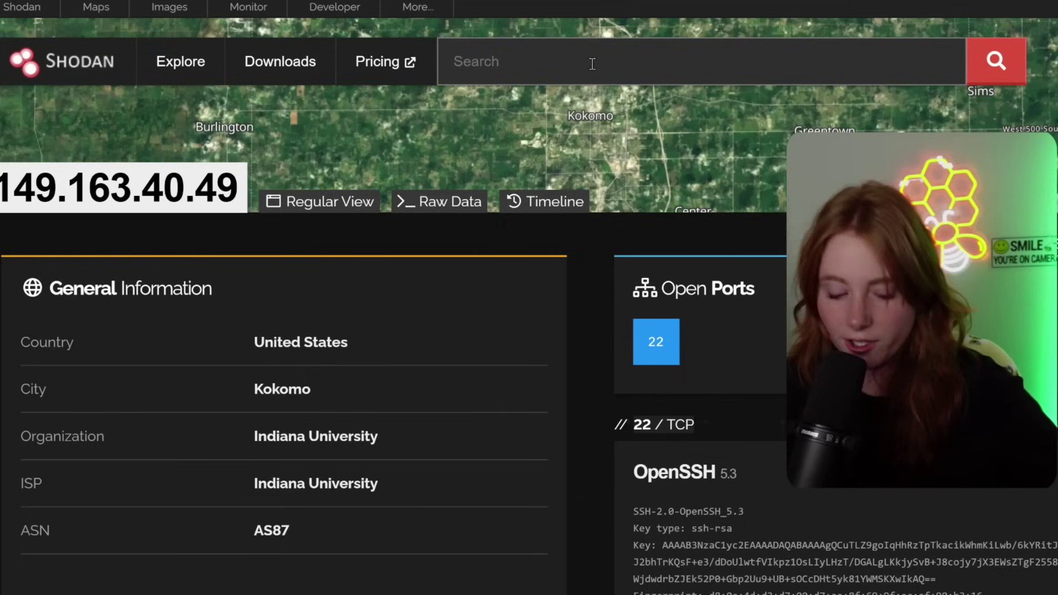
text(org:")
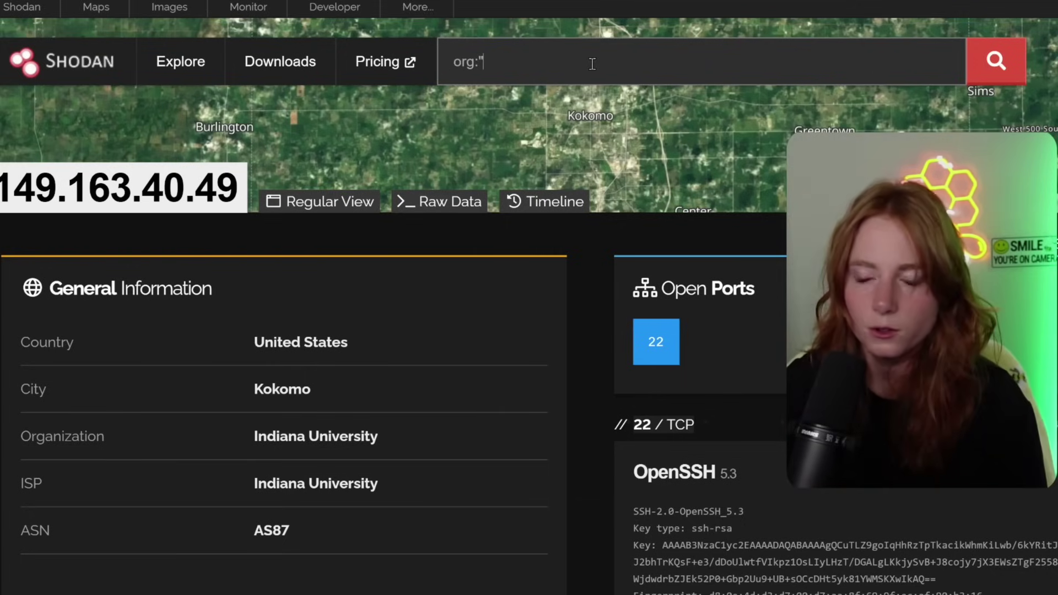
text(Comcast)
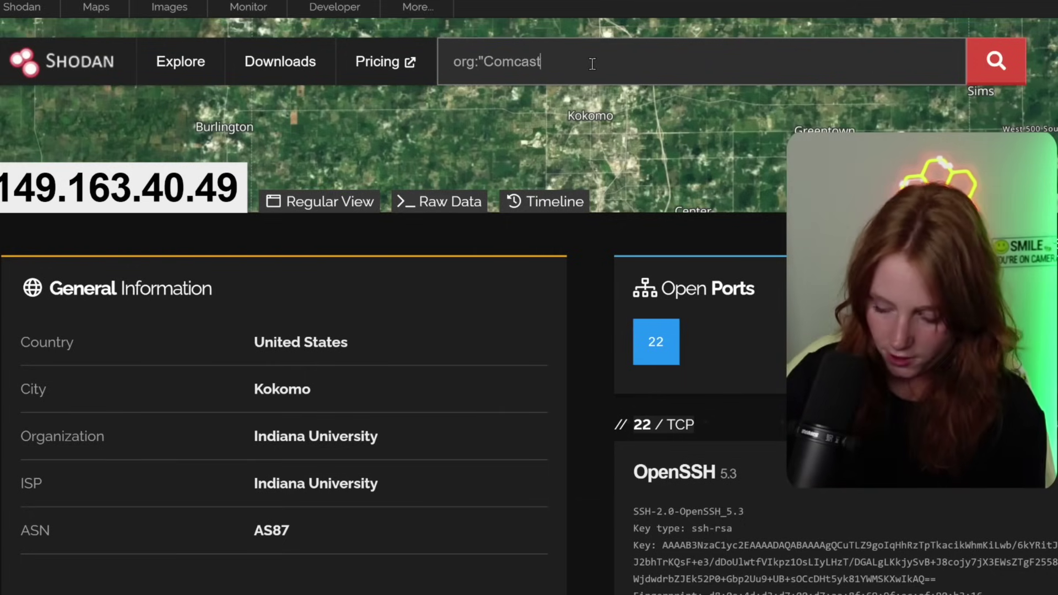
text(")
key(Return)
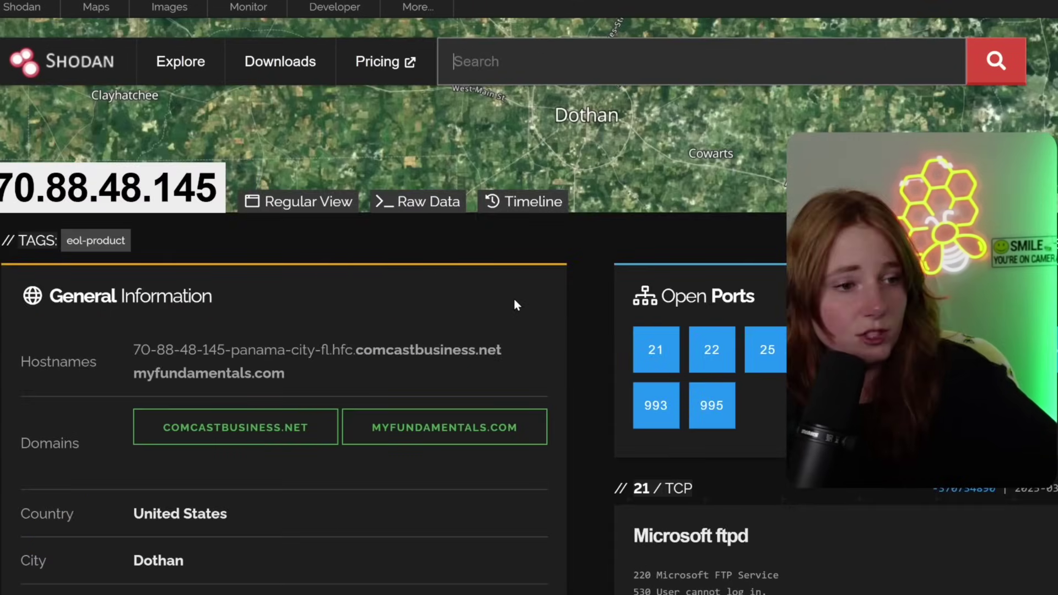
scroll(414, 261, down, 4)
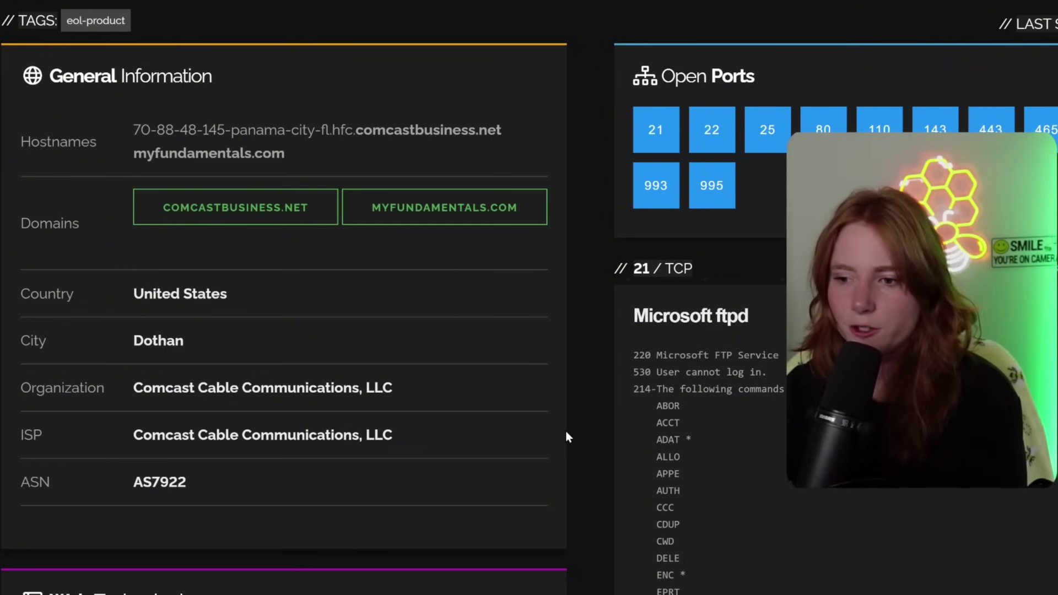
scroll(595, 432, down, 3)
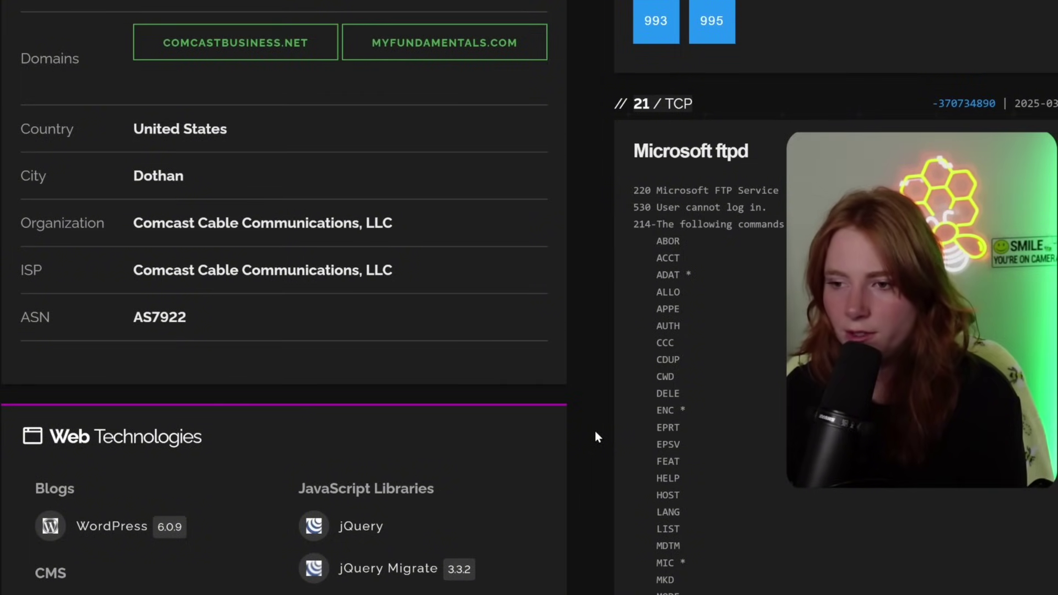
scroll(595, 433, down, 3)
scroll(597, 436, down, 2)
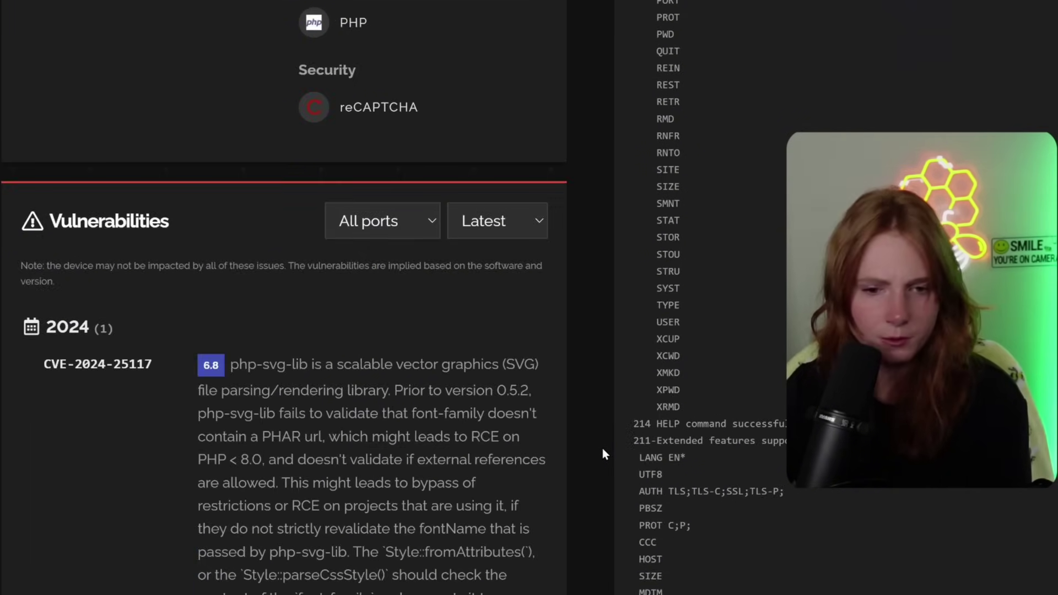
scroll(603, 448, down, 10)
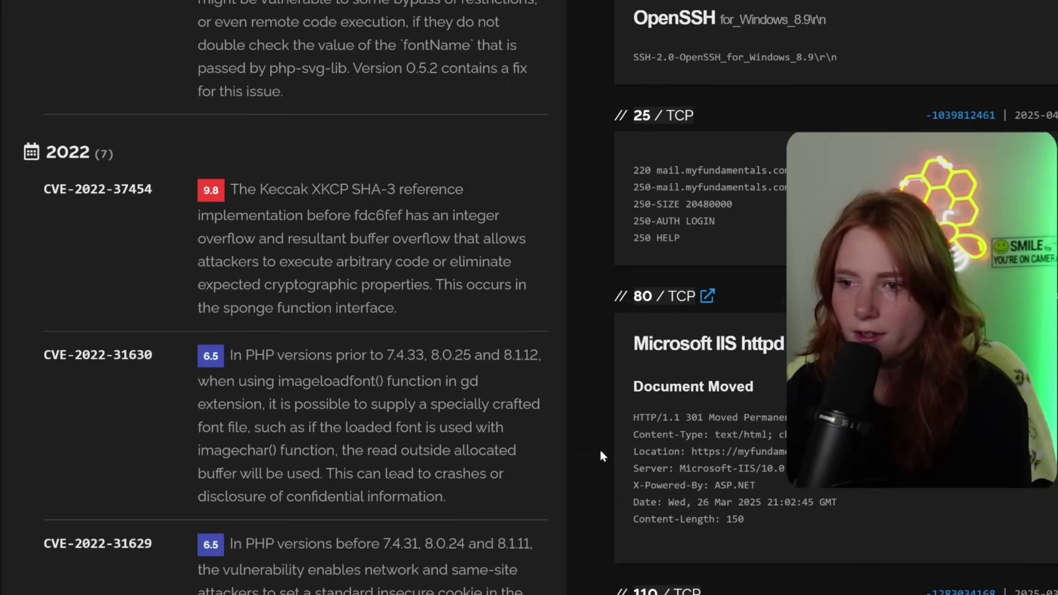
scroll(600, 451, down, 6)
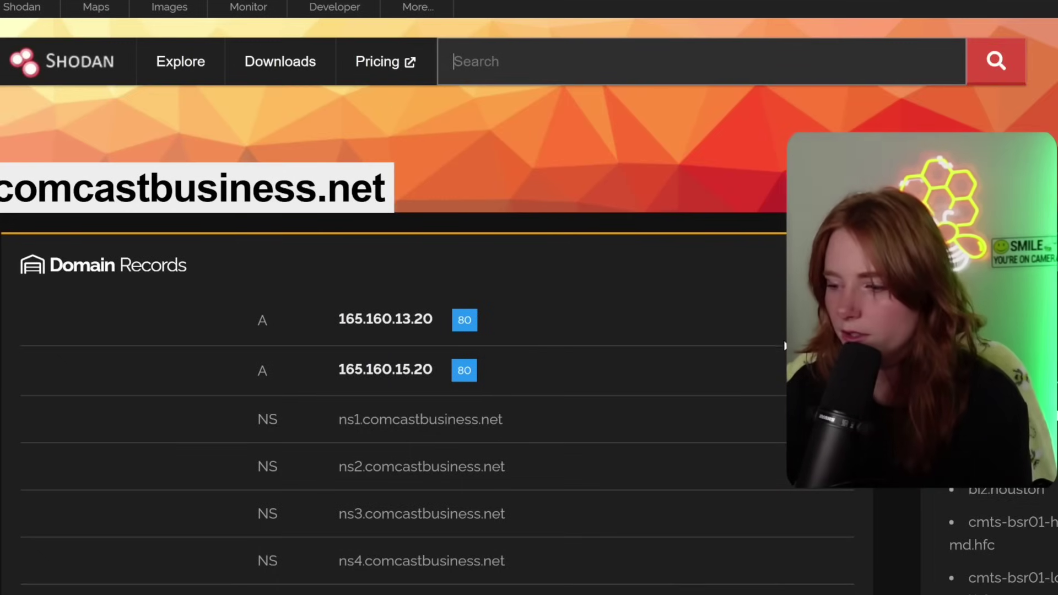
- Scroll through the comcastbusiness.net NS, SOA and A records, then back to the top
scroll(785, 346, down, 5)
scroll(745, 363, down, 15)
scroll(744, 361, up, 5)
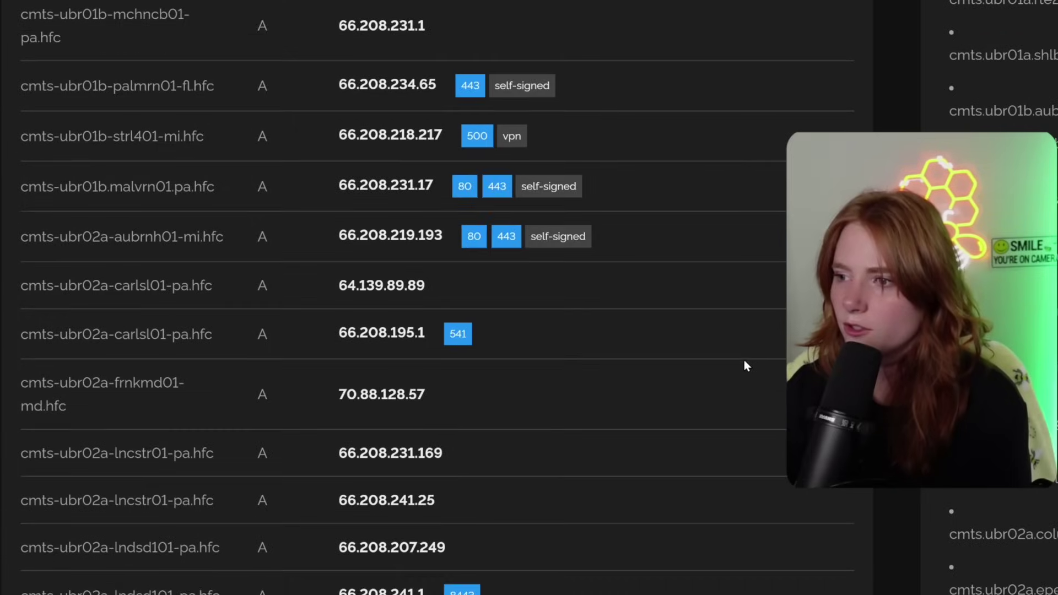
scroll(745, 366, up, 10)
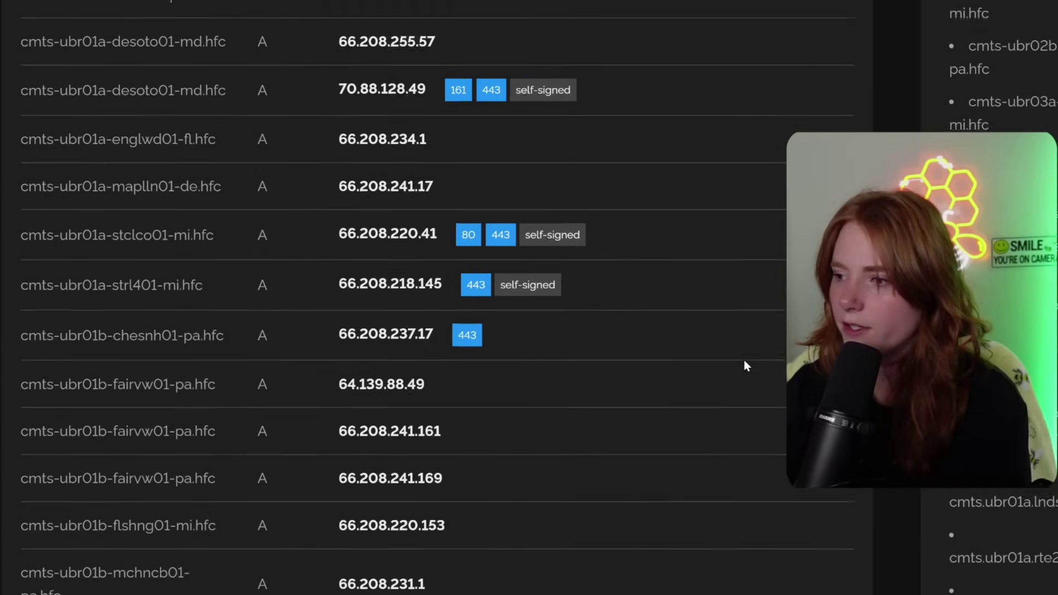
scroll(745, 366, up, 15)
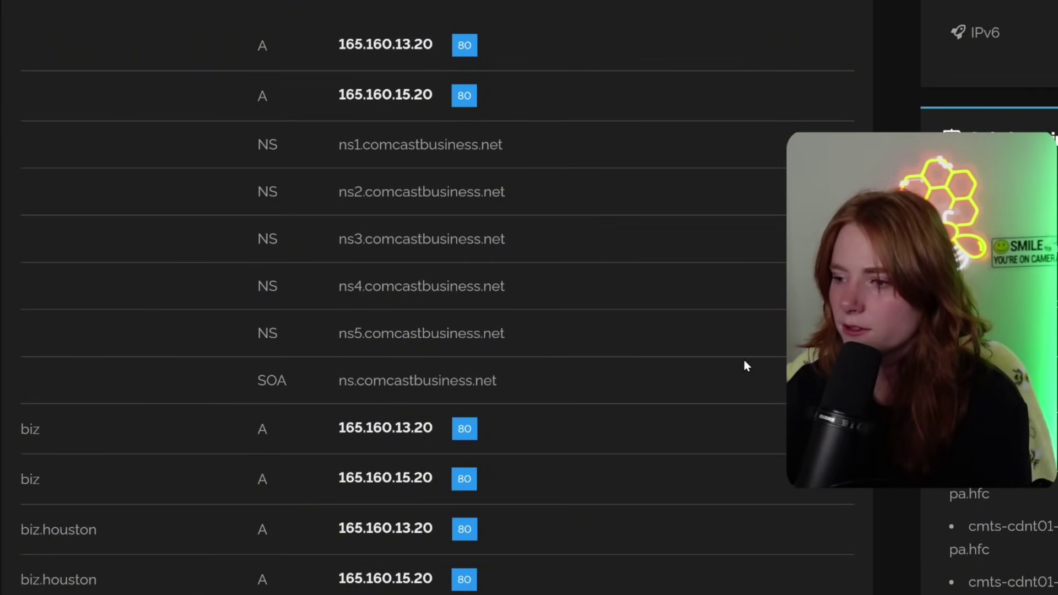
scroll(744, 365, up, 4)
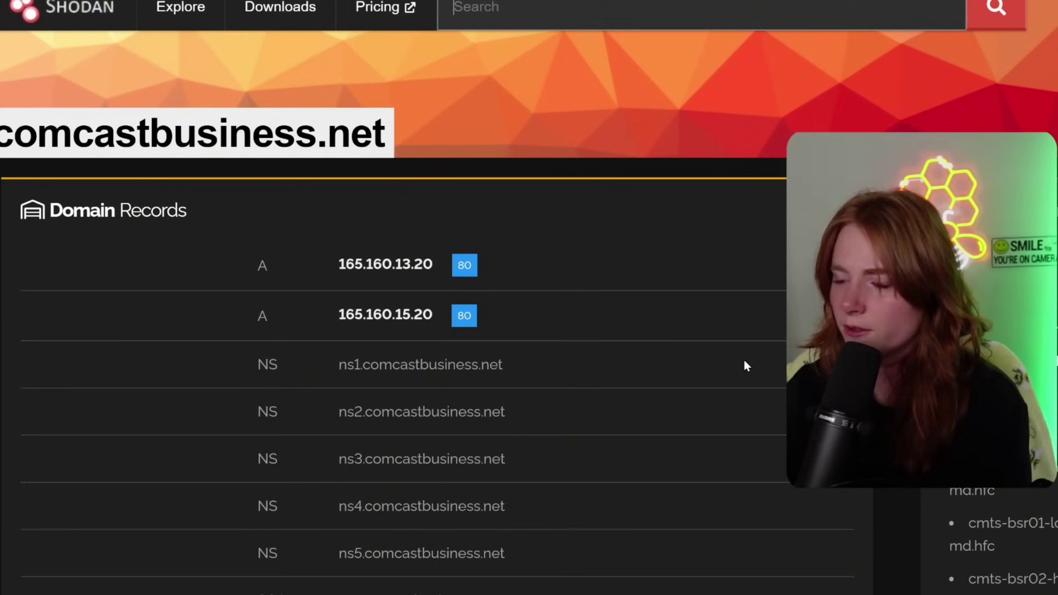
scroll(745, 365, up, 1)
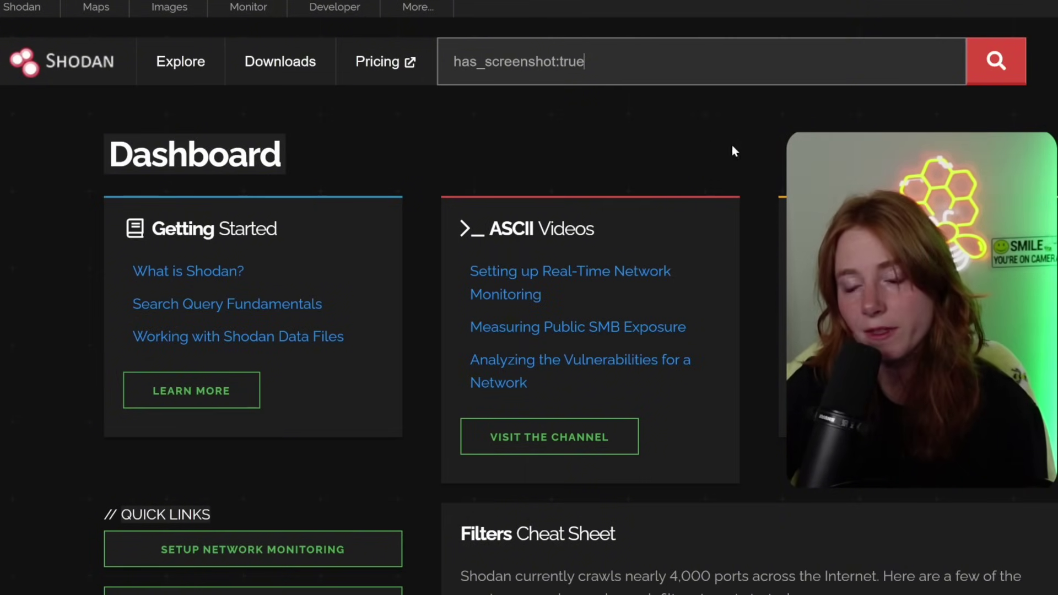
- Run the has_screenshot:true search and scroll through its 647,715 results
click(995, 62)
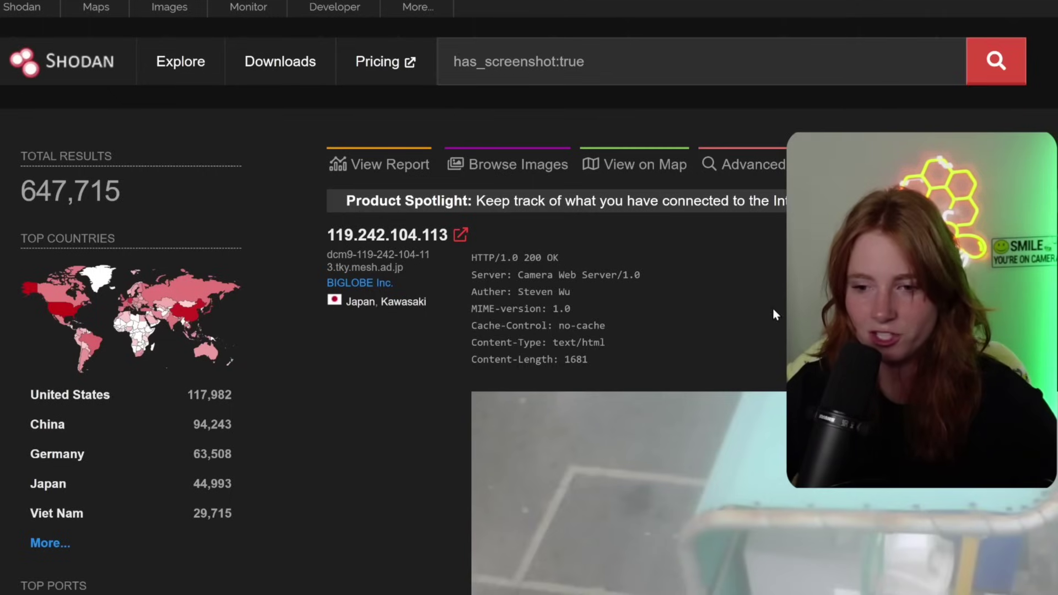
scroll(415, 419, down, 6)
scroll(409, 428, down, 10)
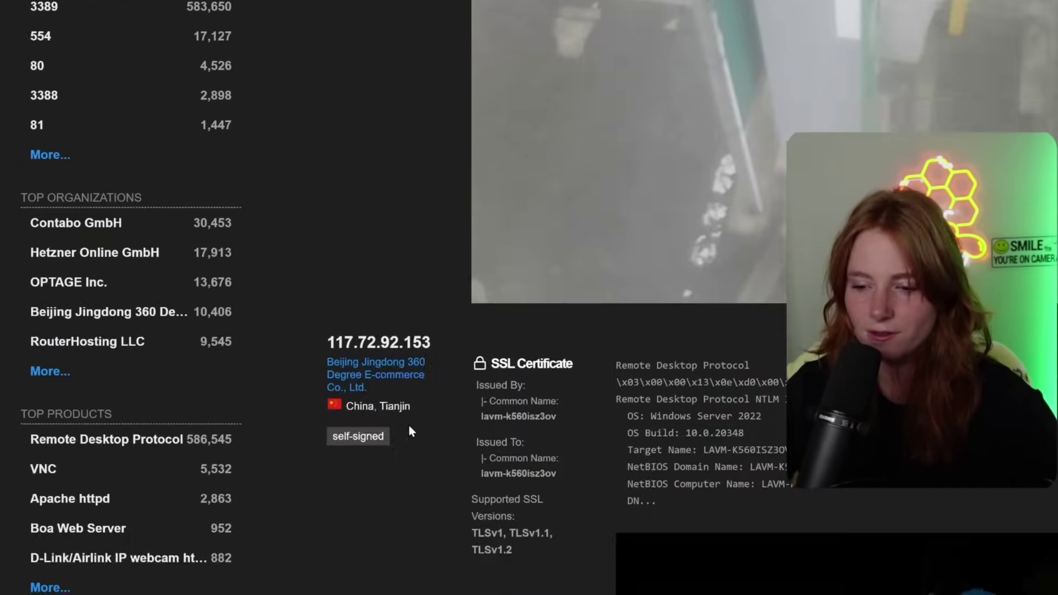
scroll(473, 430, down, 5)
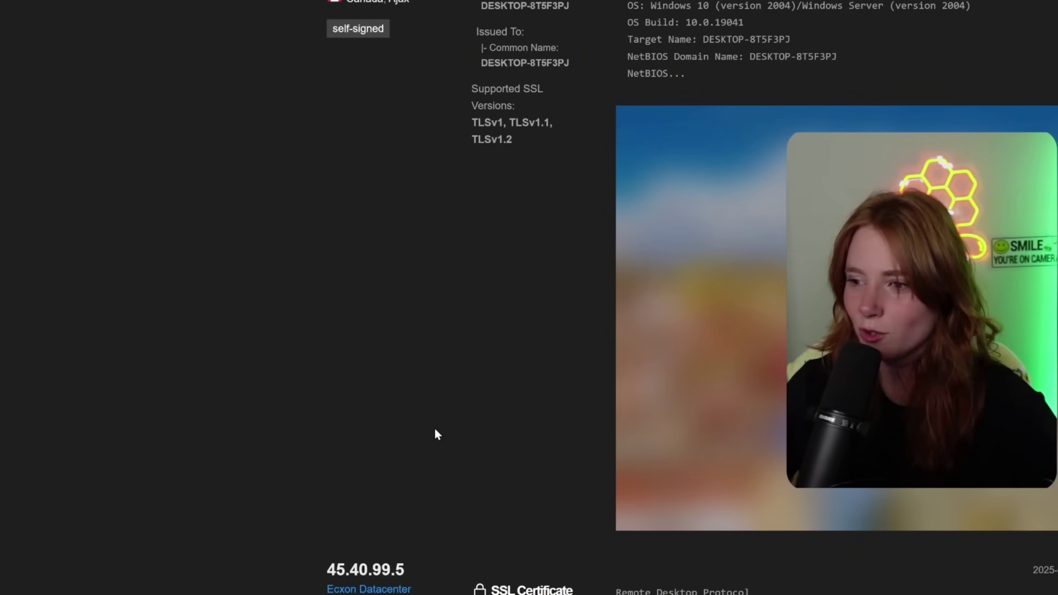
scroll(434, 428, down, 15)
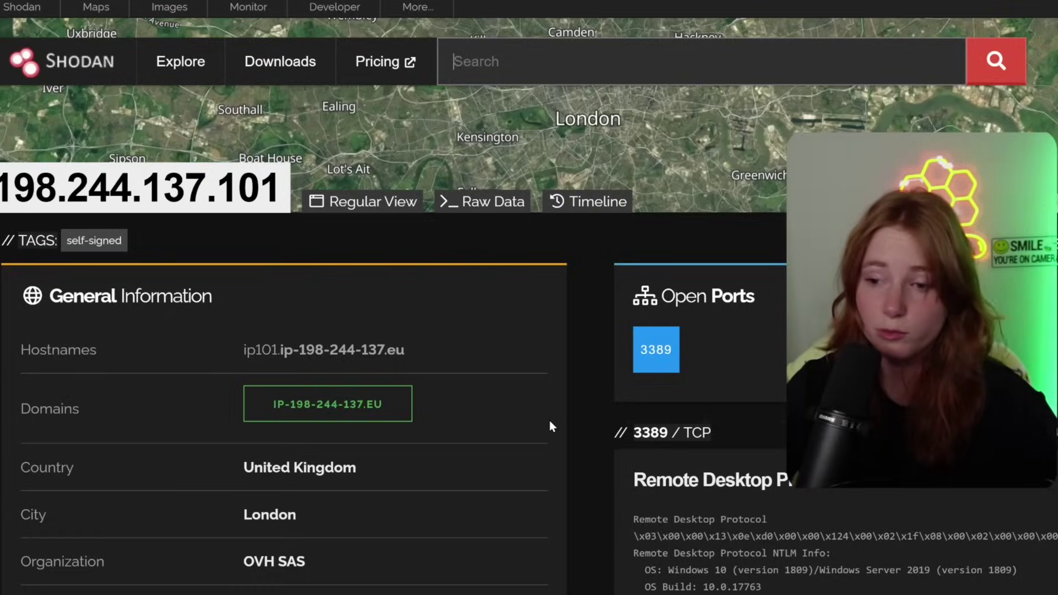
- View the port 3389 details on 198.244.137.101, reviewing the RDP banner and Windows login screenshot
click(657, 352)
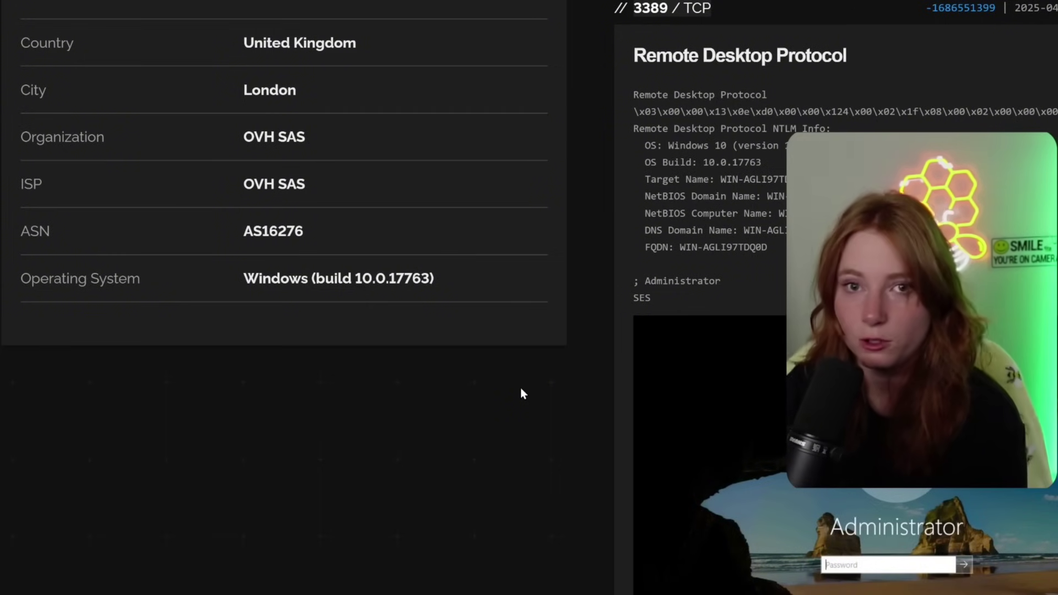
scroll(554, 425, down, 3)
scroll(754, 473, up, 8)
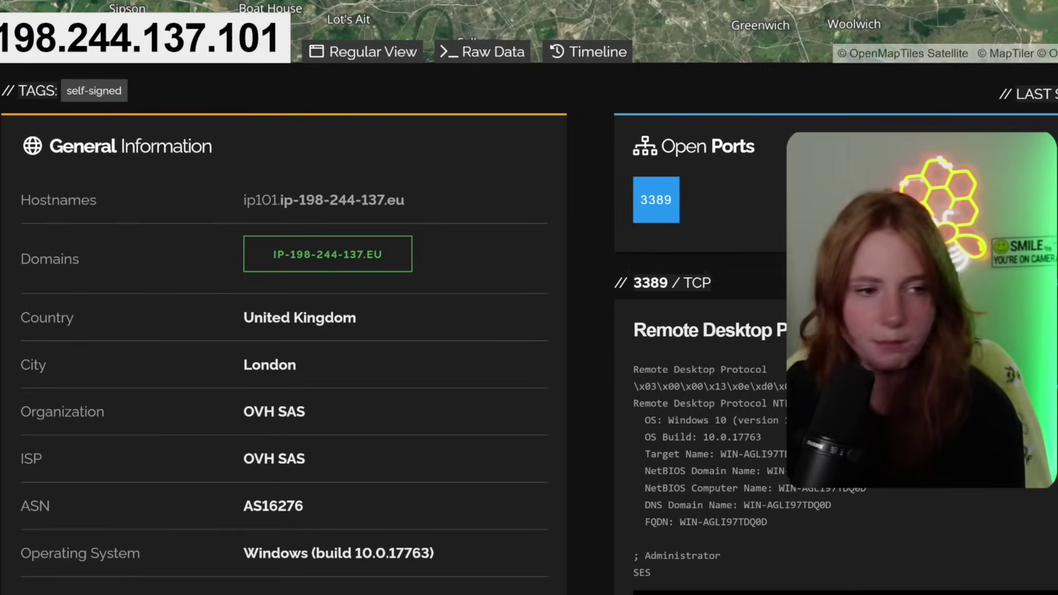
scroll(687, 410, down, 3)
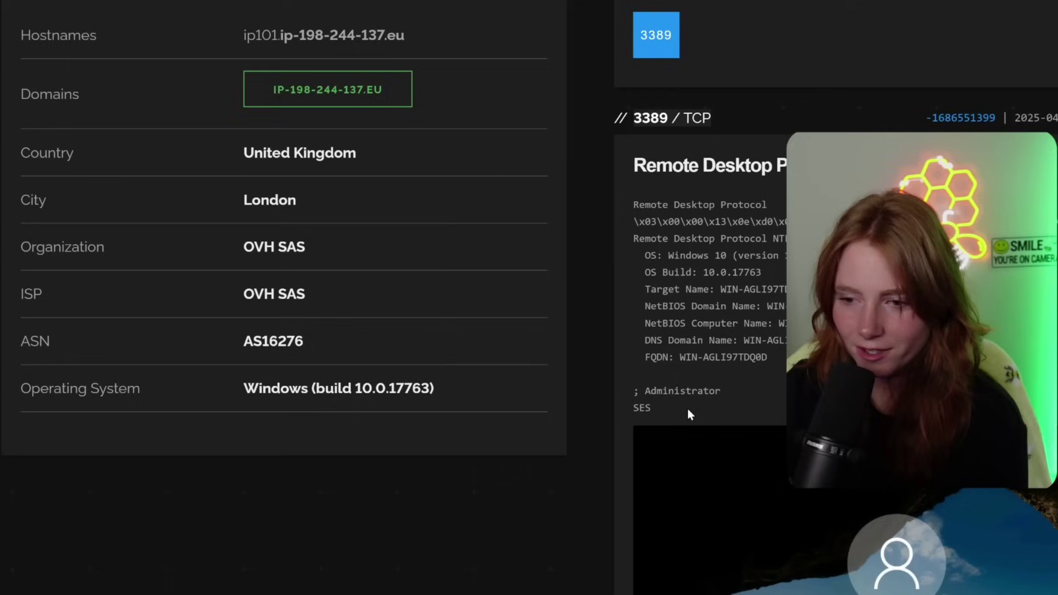
scroll(603, 465, down, 2)
scroll(582, 491, up, 1)
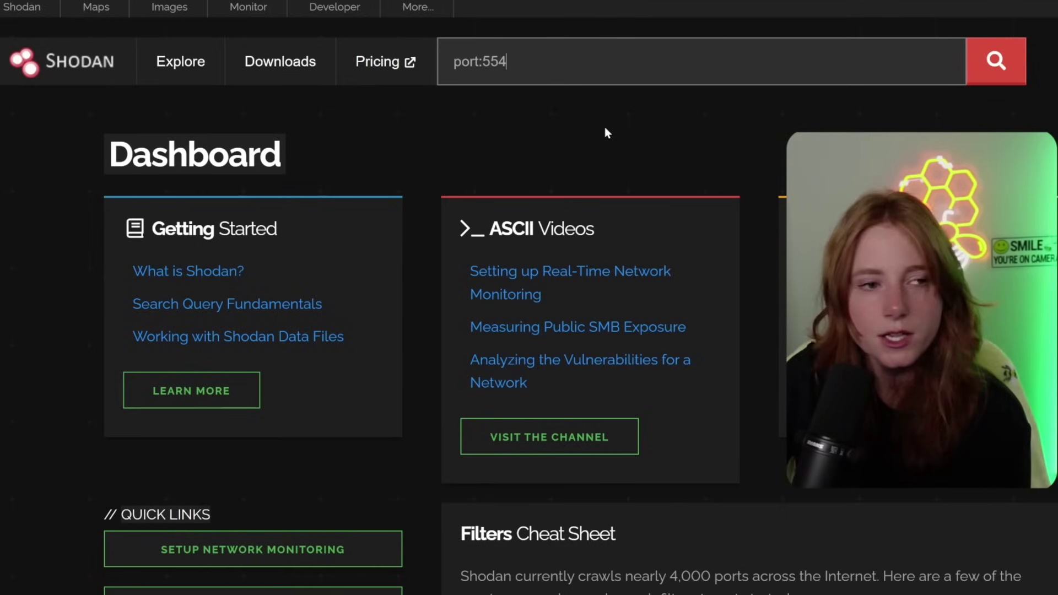
- Run the port:554 search and inspect the Coventry host 80.47.198.238
click(991, 73)
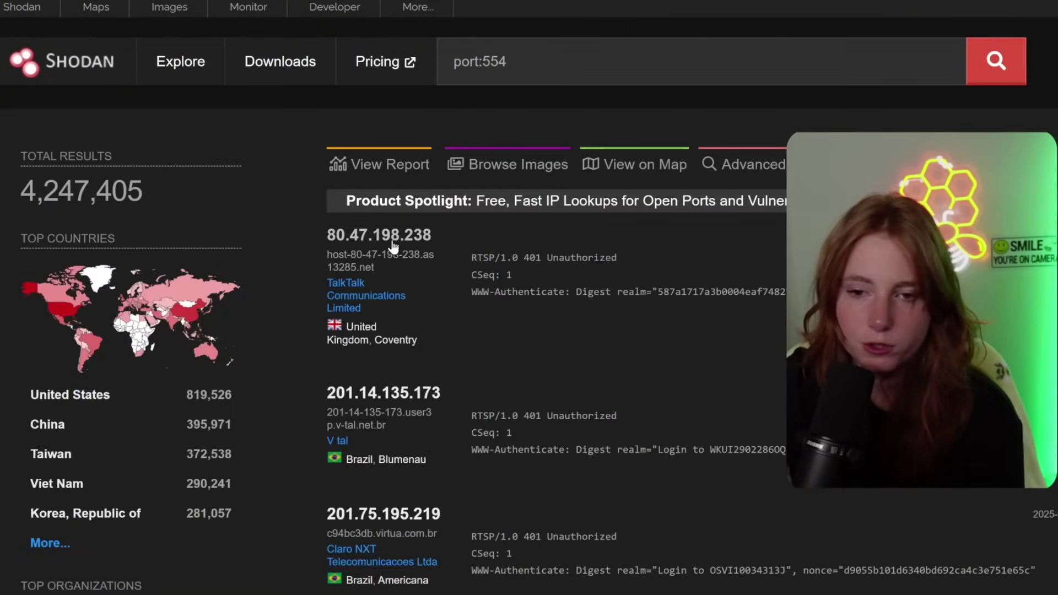
click(392, 239)
scroll(494, 394, down, 4)
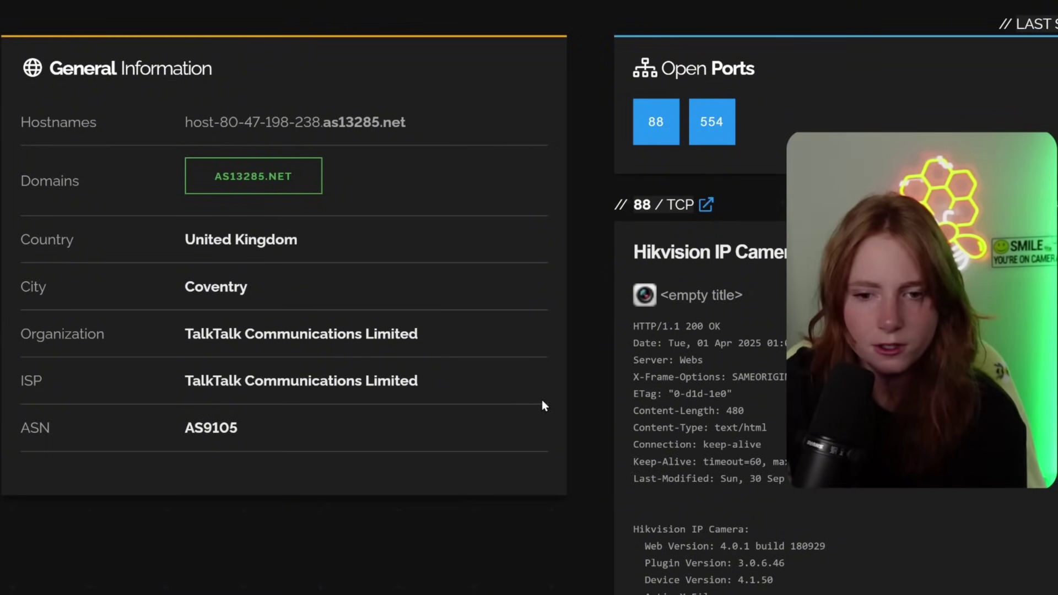
scroll(541, 399, down, 4)
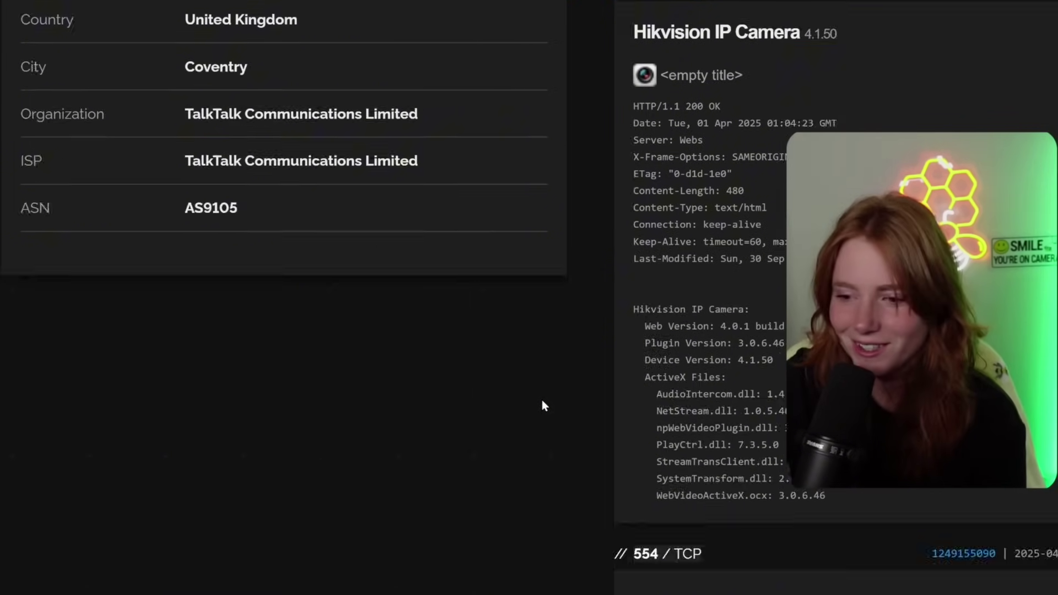
scroll(541, 398, up, 10)
- Open the as13285.net domain records and select the domain name heading
click(253, 176)
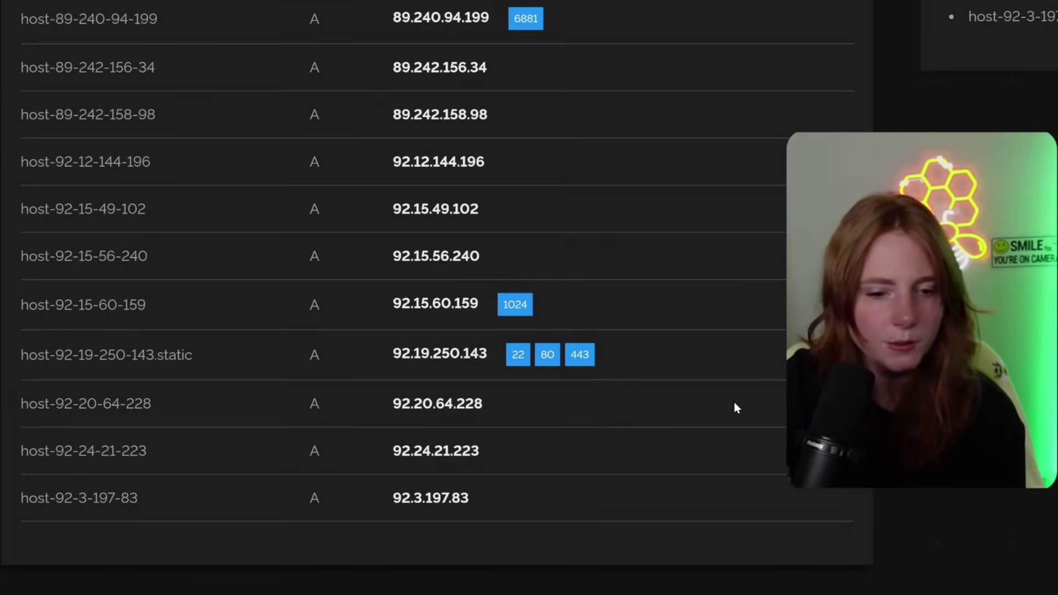
scroll(437, 333, up, 15)
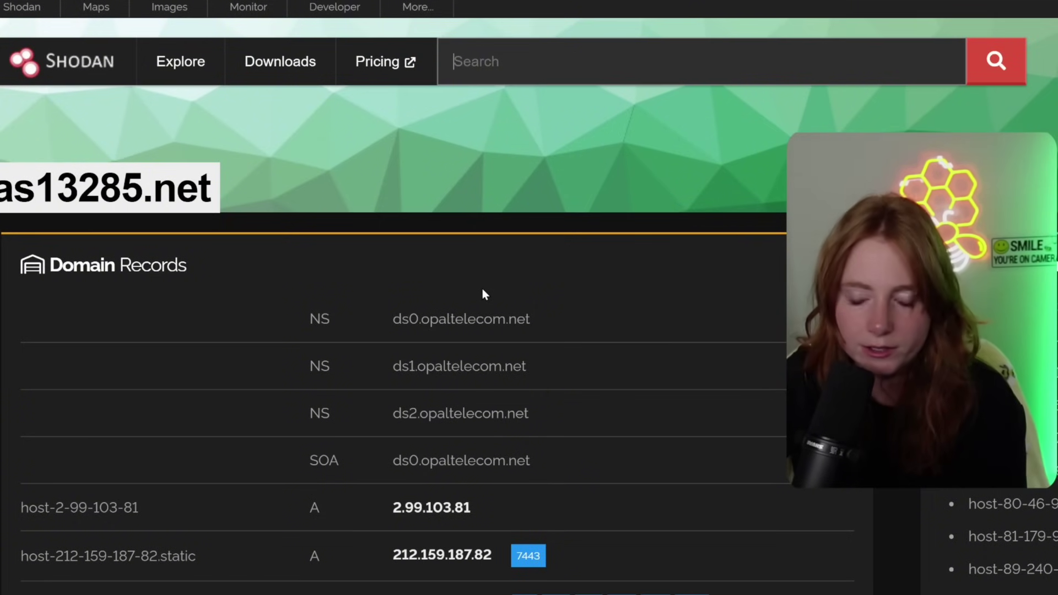
drag(212, 187, 5, 192)
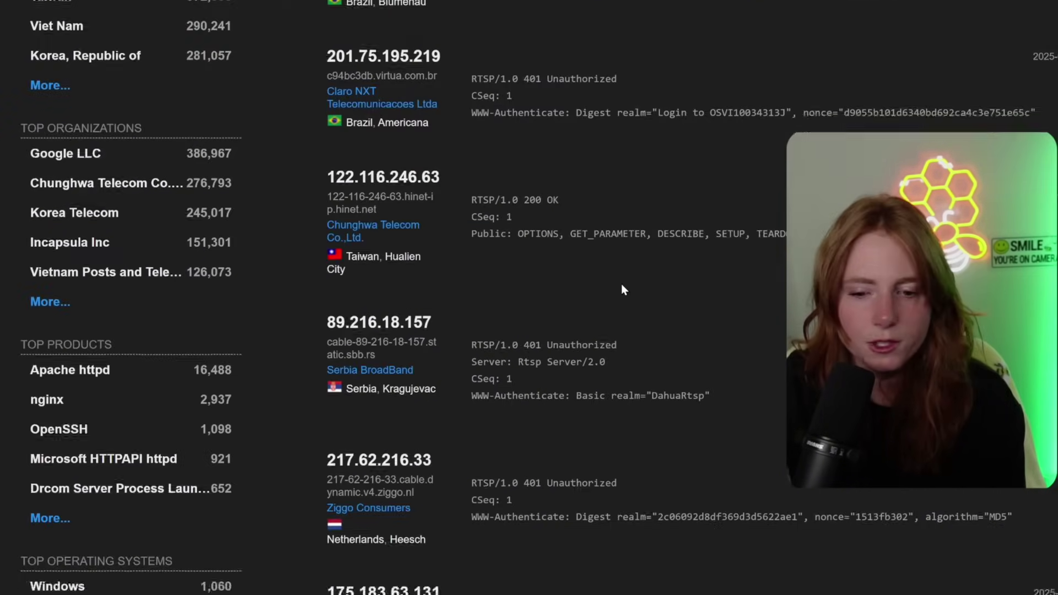
scroll(619, 282, up, 5)
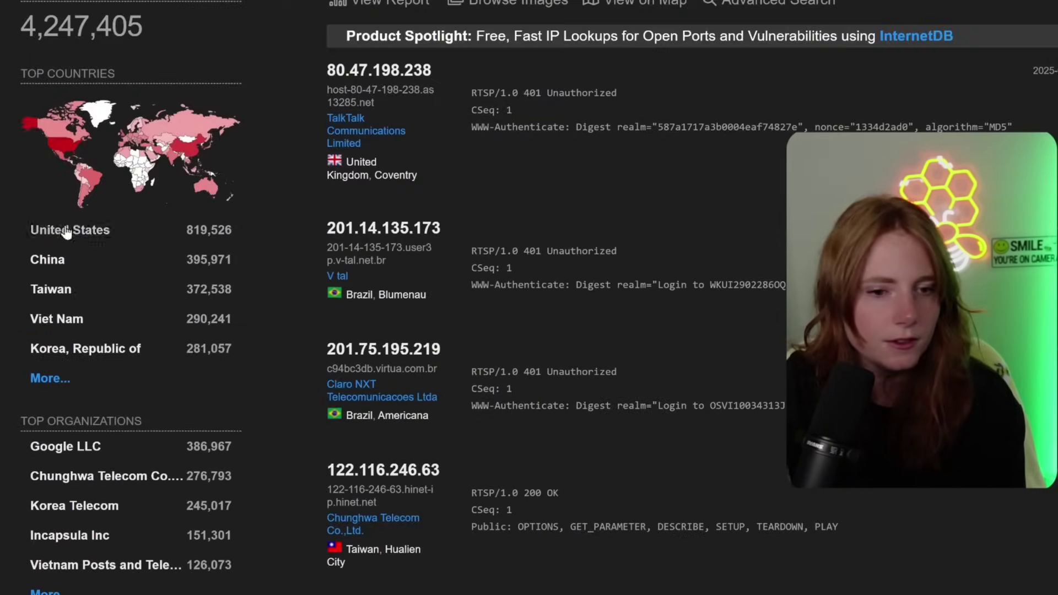
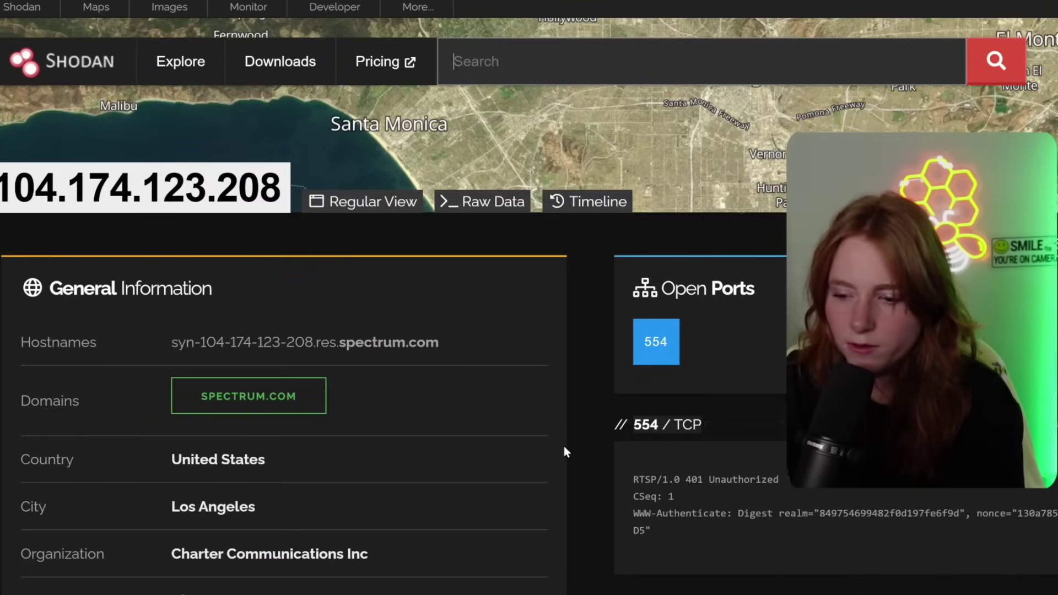
- Scroll the 104.174.123.208 host page on the way back to the Shodan Dashboard
scroll(565, 449, down, 5)
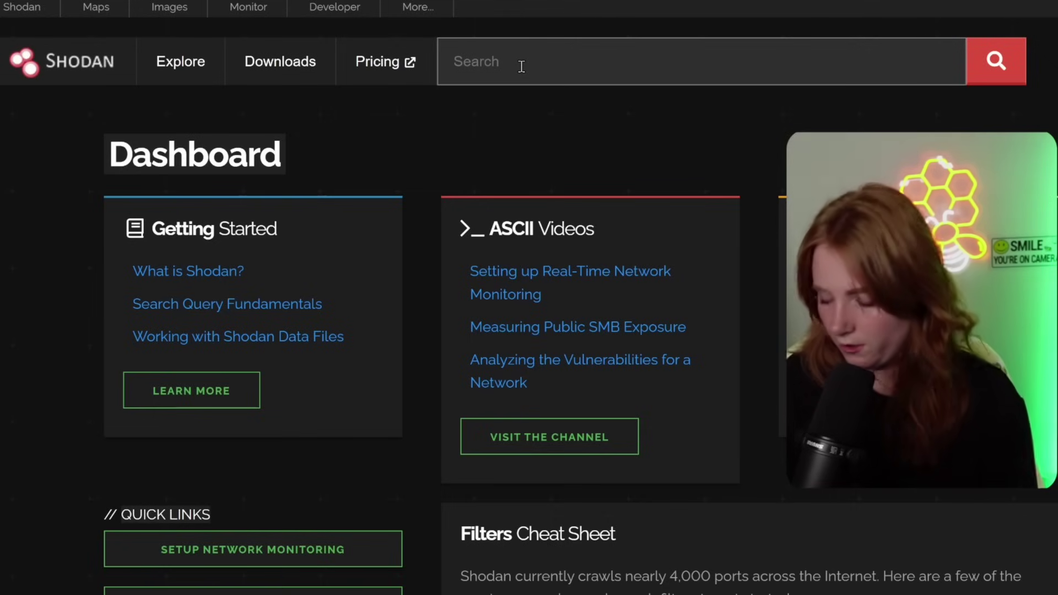
- Search Shodan for ICS and scroll through the 1,841 results led by the United States and China
text(ICS)
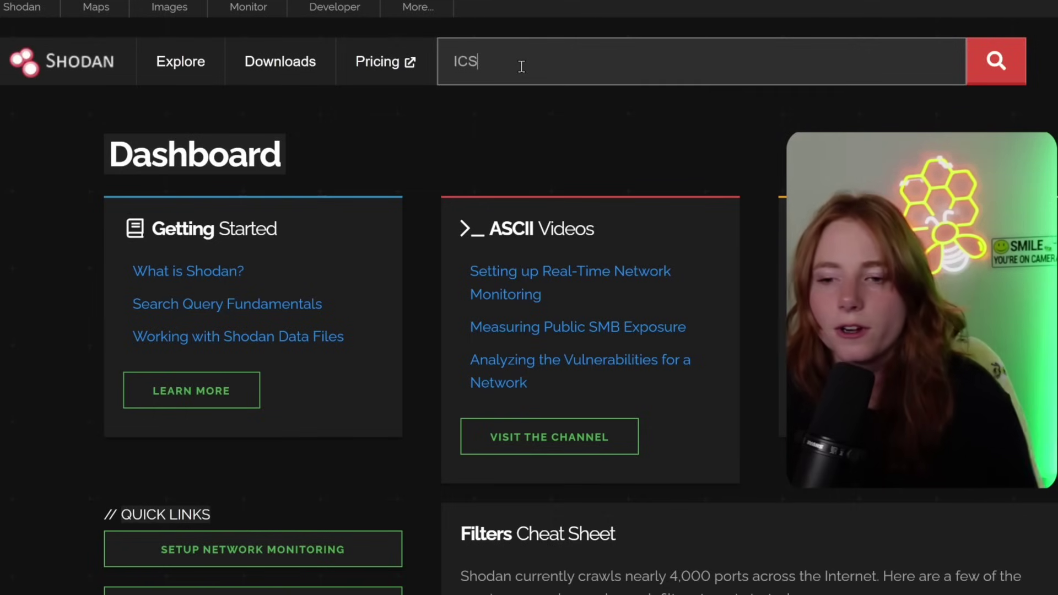
key(Return)
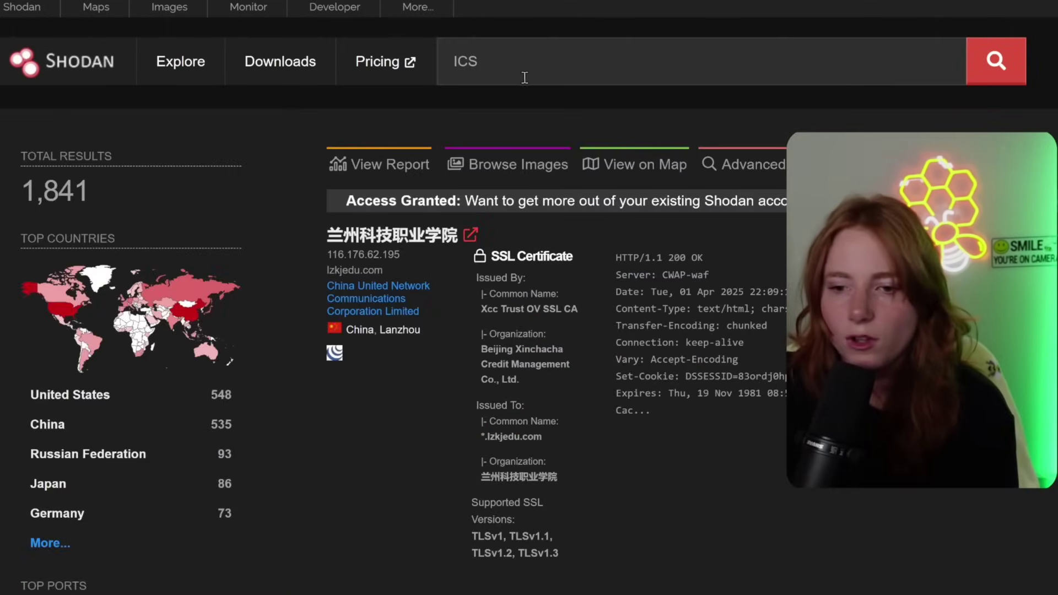
scroll(455, 297, down, 6)
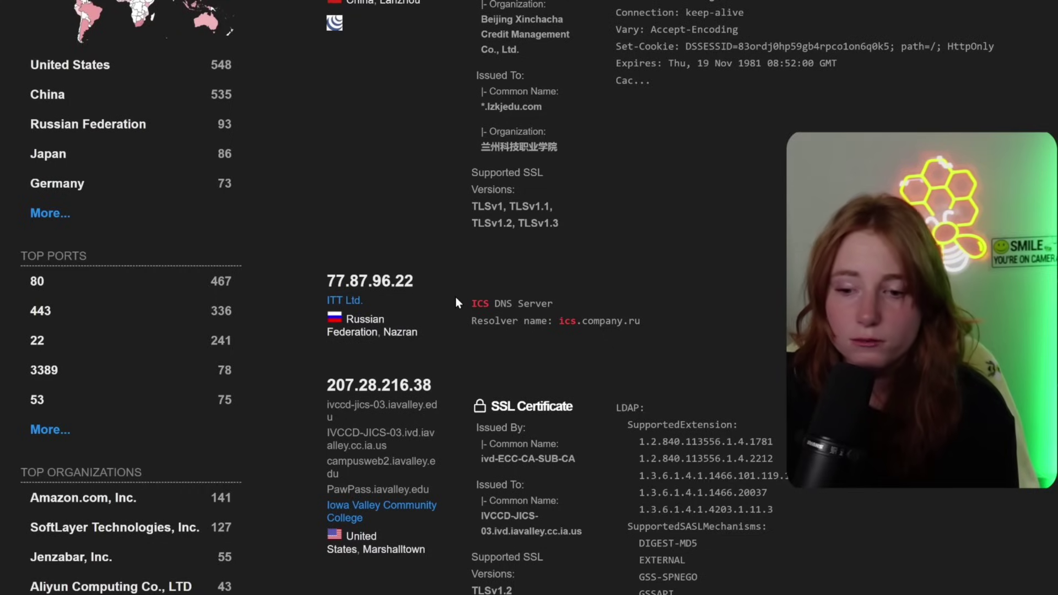
- Inspect Nazran host 77.87.96.22, then search 'default password' for 50,683 results
click(401, 282)
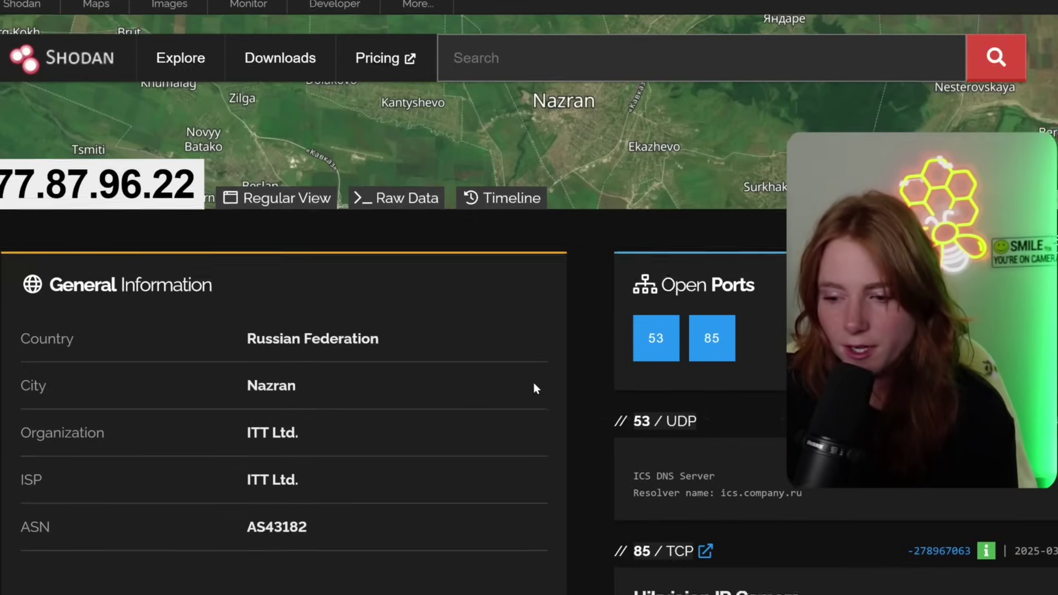
scroll(533, 385, down, 6)
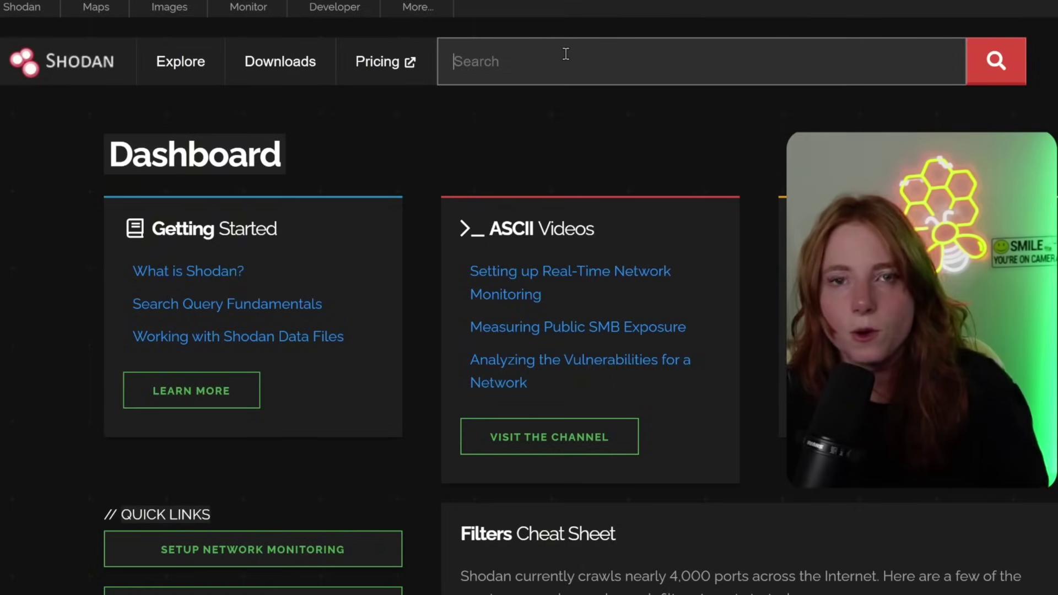
text(default password)
key(Return)
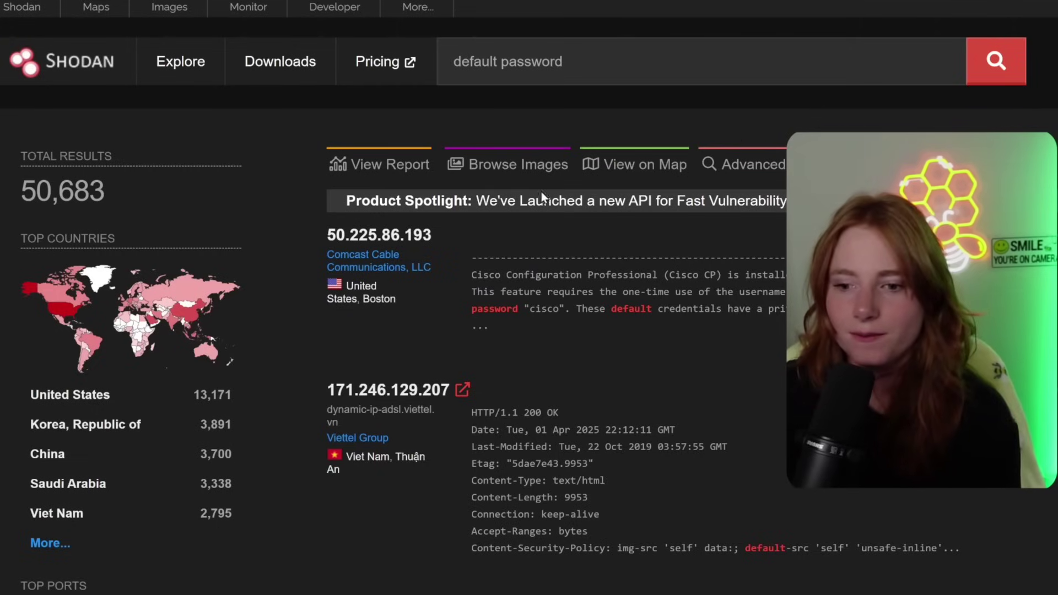
click(400, 241)
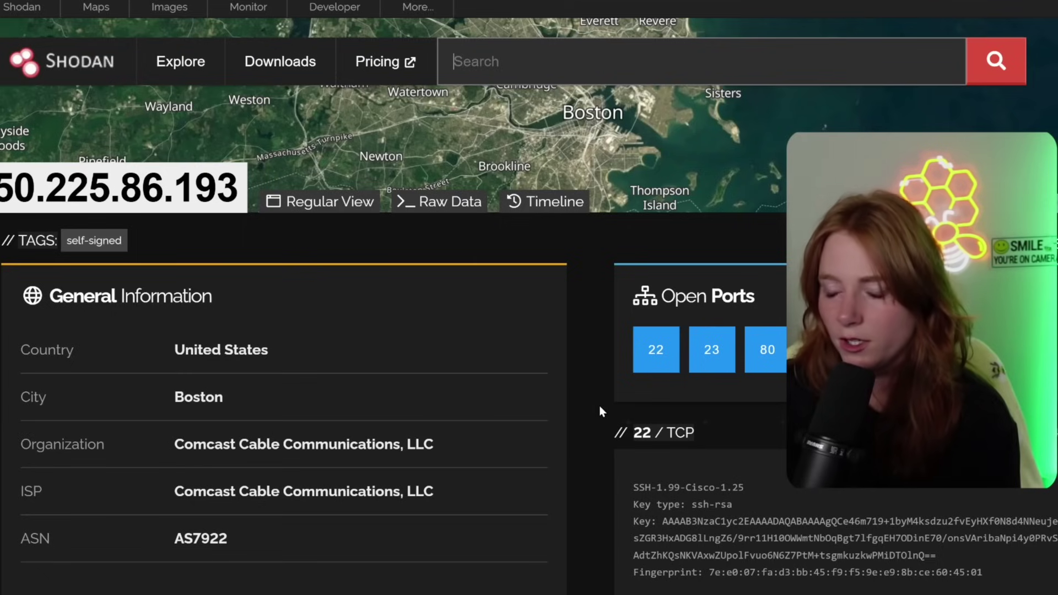
scroll(568, 460, down, 4)
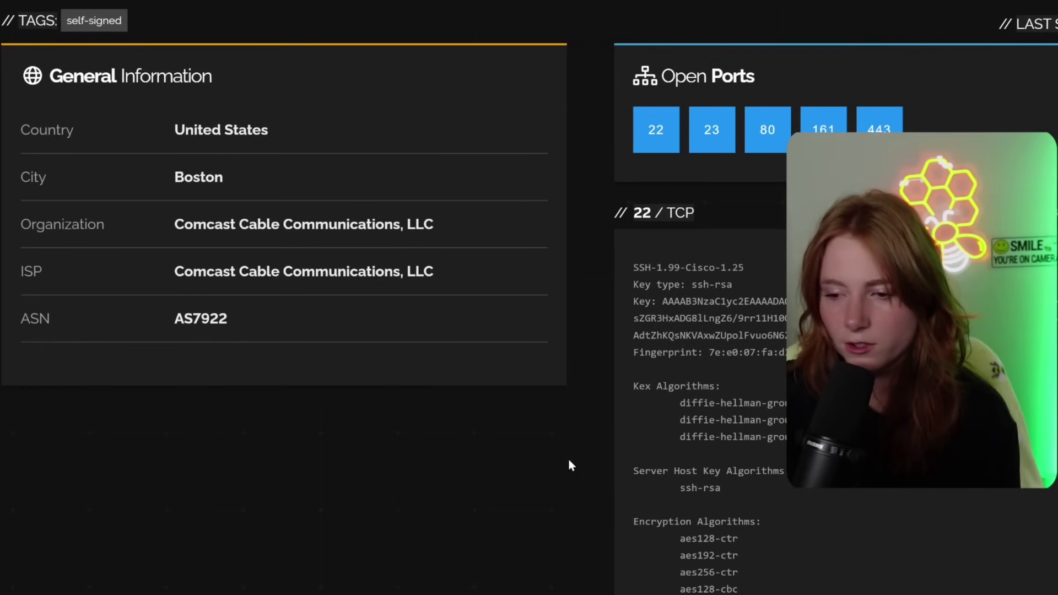